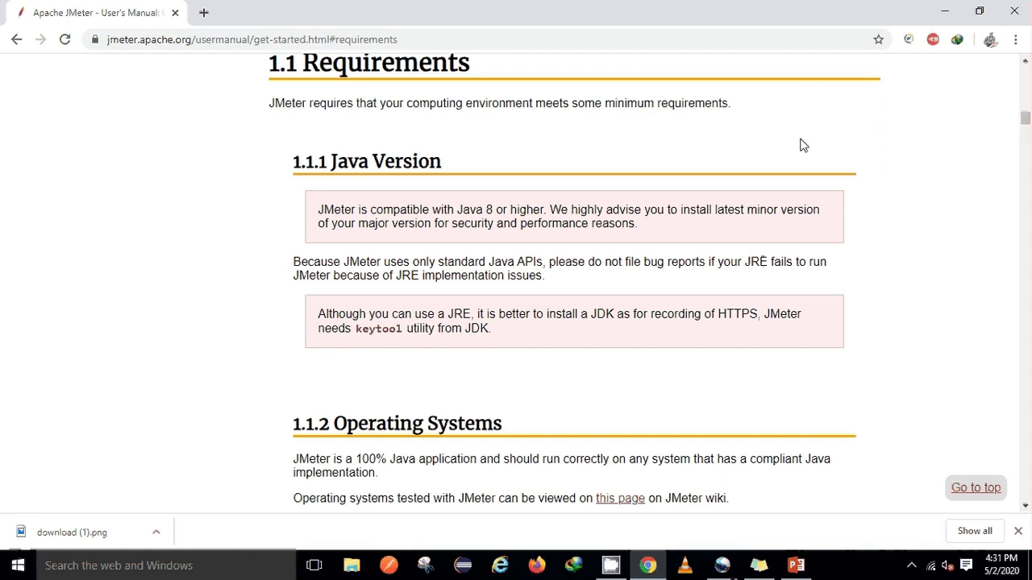
# - Search the web for "jmeter download" in a new browser tab and open the official Download Apache JMeter page
pyautogui.click(203, 13)
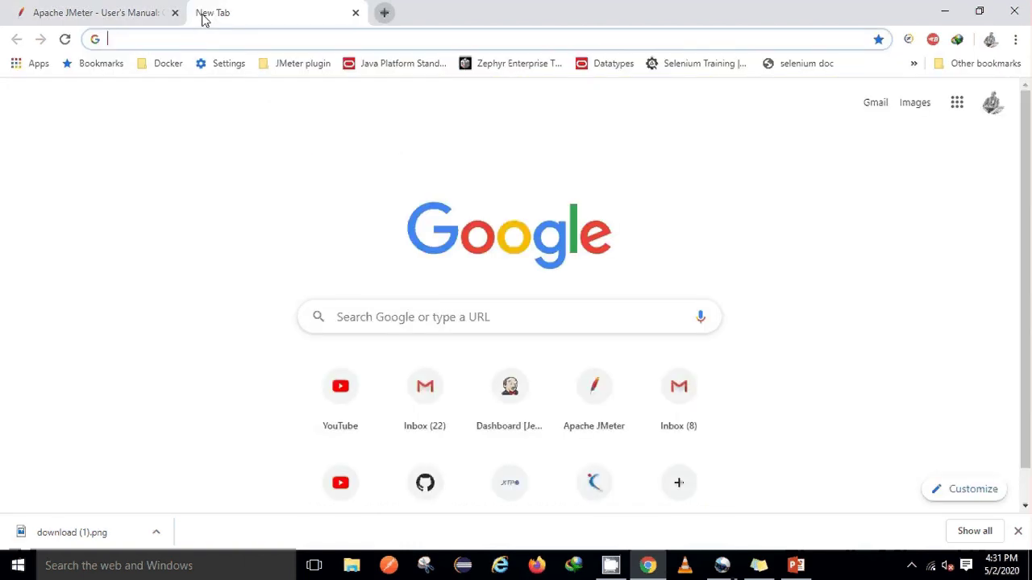
pyautogui.write('jmeter ')
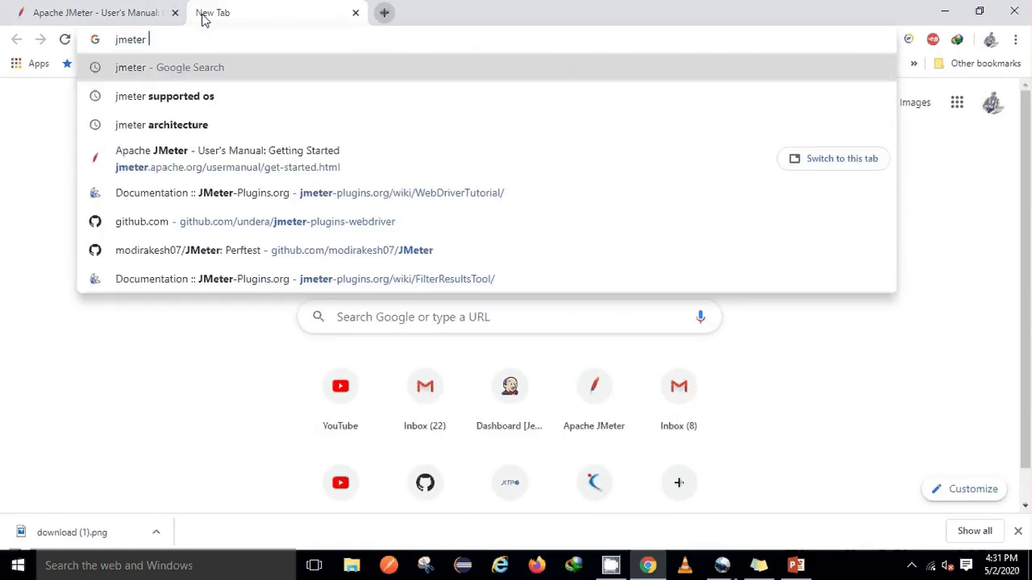
pyautogui.write('dow')
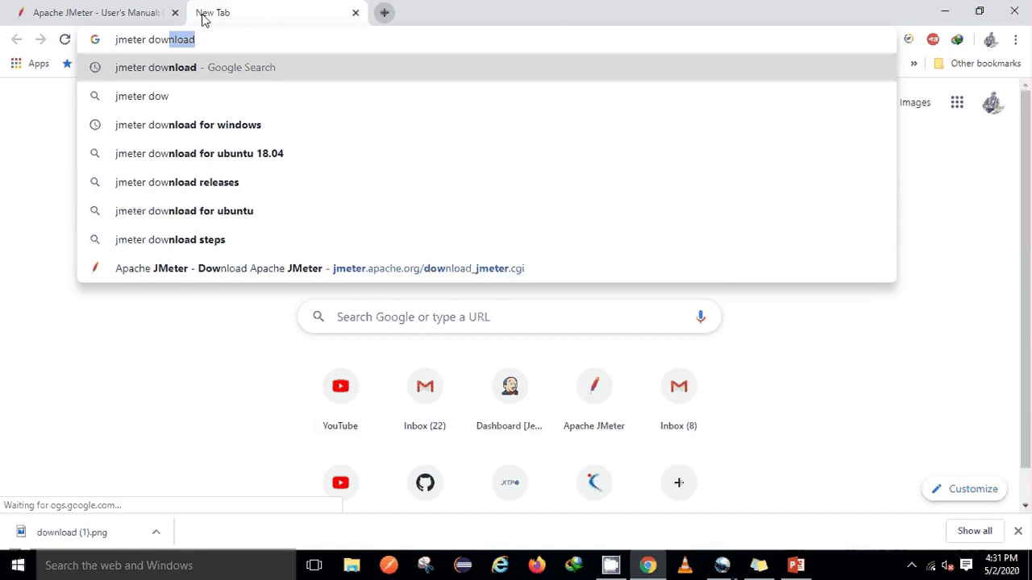
pyautogui.write('nload')
pyautogui.press('Return')
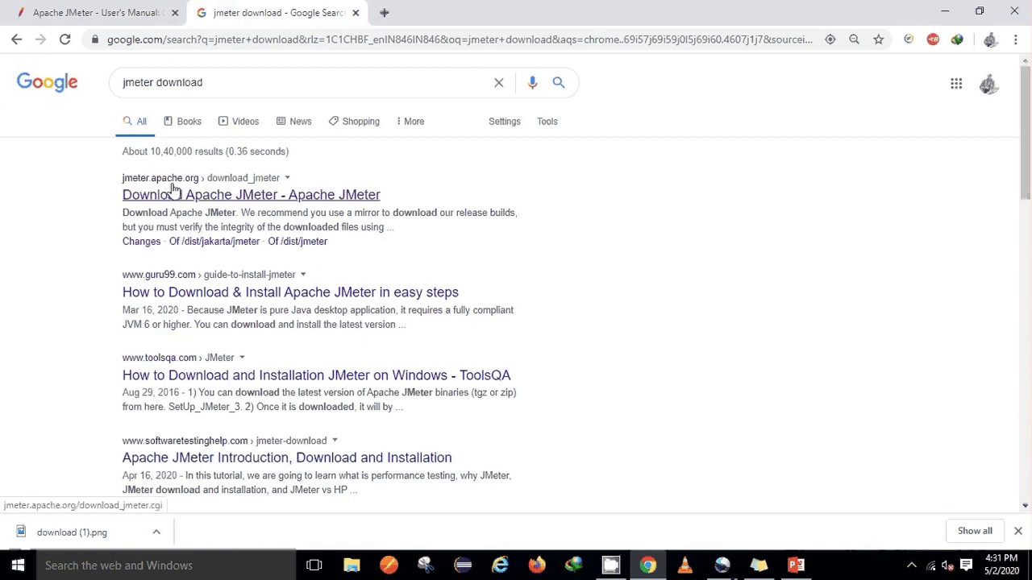
pyautogui.click(217, 198)
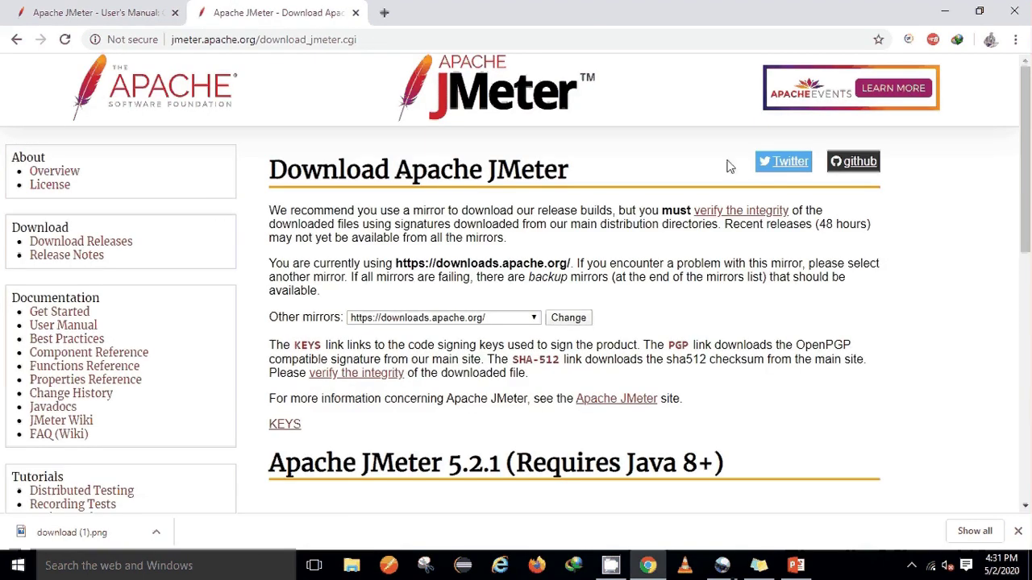
# - Highlight the Java requirement for Apache JMeter 5.2.1 and download the binary archive apache-jmeter-5.2.1.zip
pyautogui.moveTo(1028, 109); pyautogui.dragTo(1029, 214)
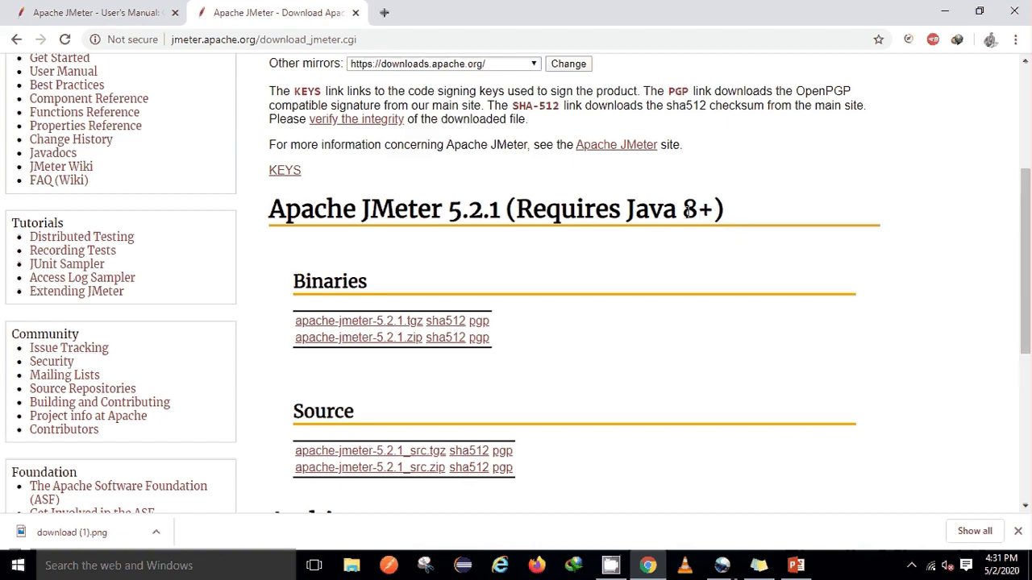
pyautogui.moveTo(715, 210); pyautogui.dragTo(522, 208)
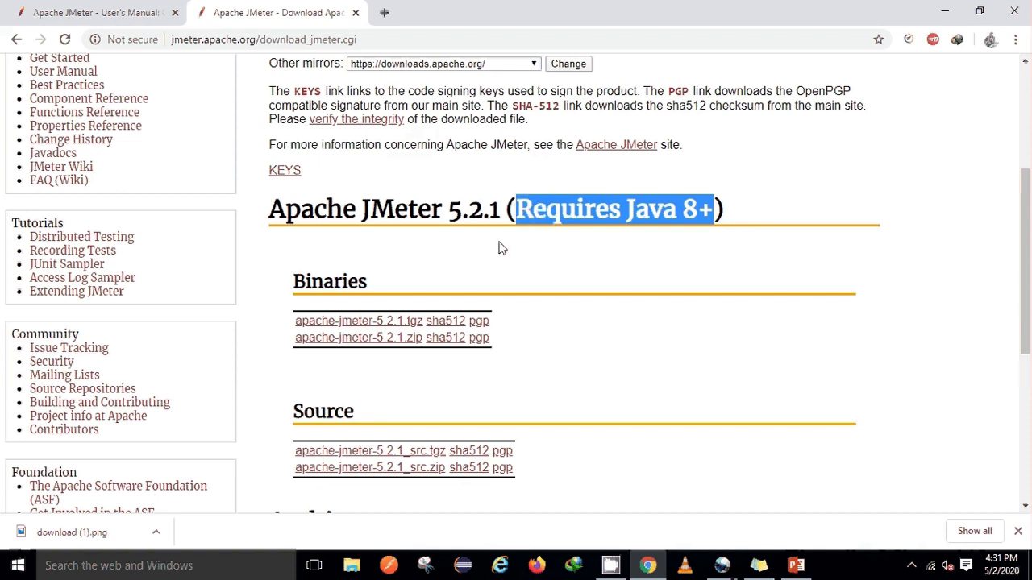
pyautogui.click(351, 340)
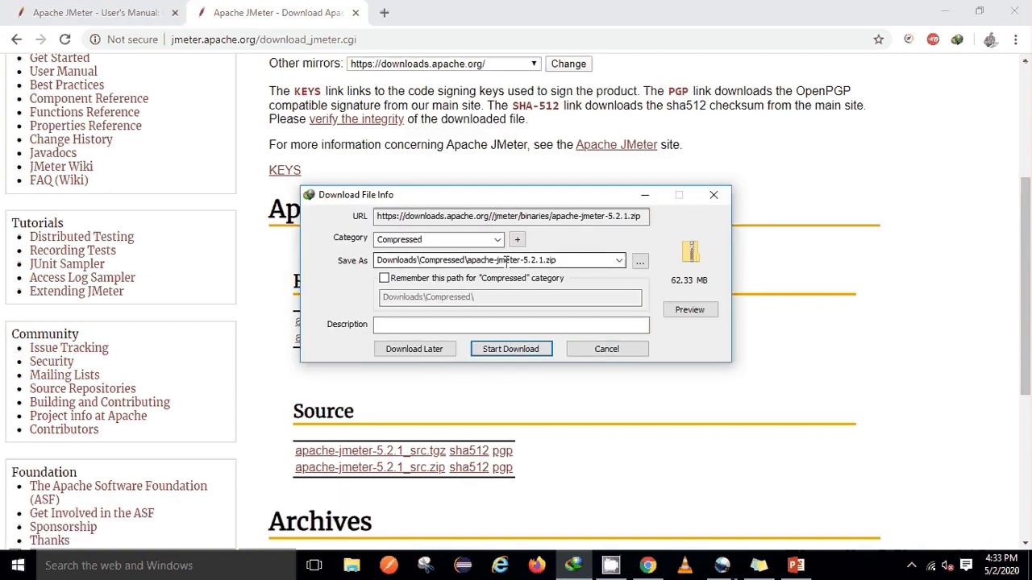
pyautogui.click(517, 353)
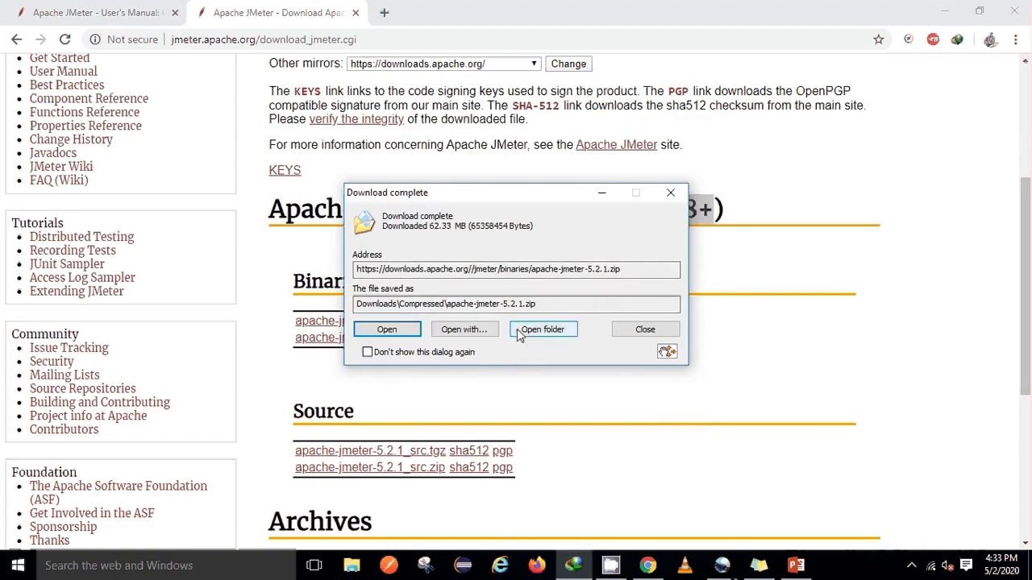
# - Open the folder containing the downloaded apache-jmeter-5.2.1 archive and extract it there with 7-Zip
pyautogui.click(543, 329)
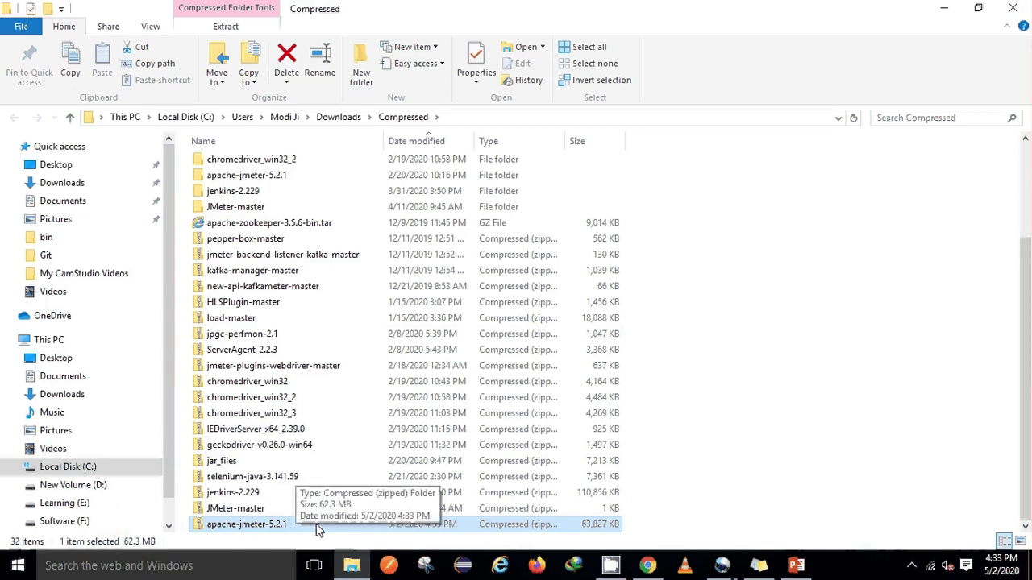
pyautogui.press('F2')
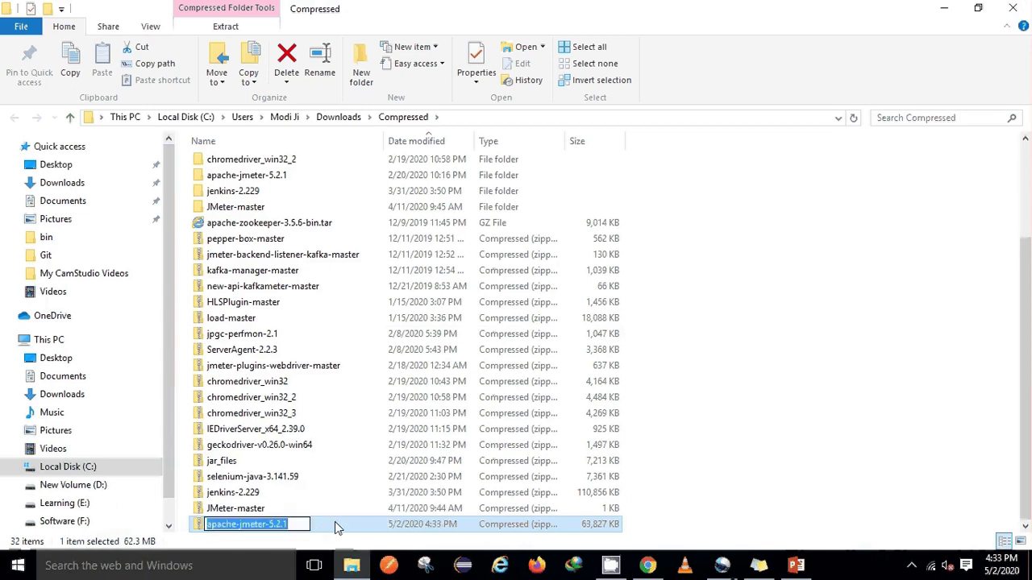
pyautogui.click(335, 521)
pyautogui.rightClick(336, 527)
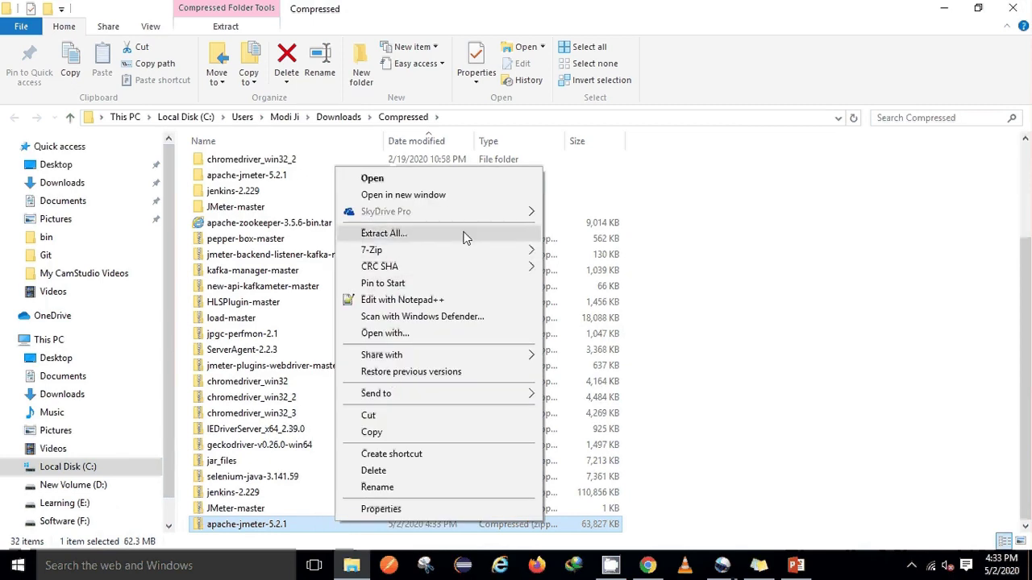
pyautogui.moveTo(467, 251)
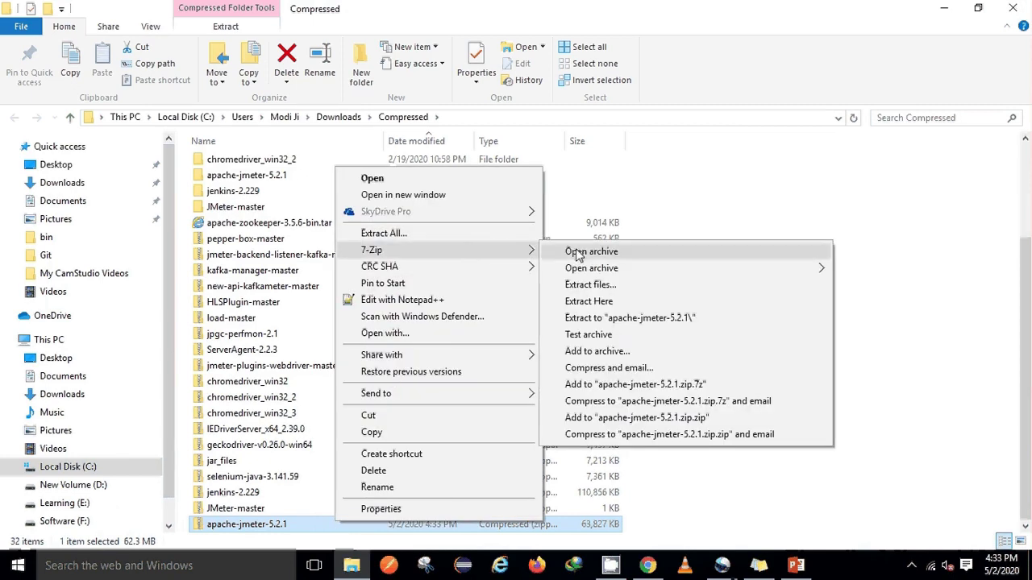
pyautogui.click(589, 301)
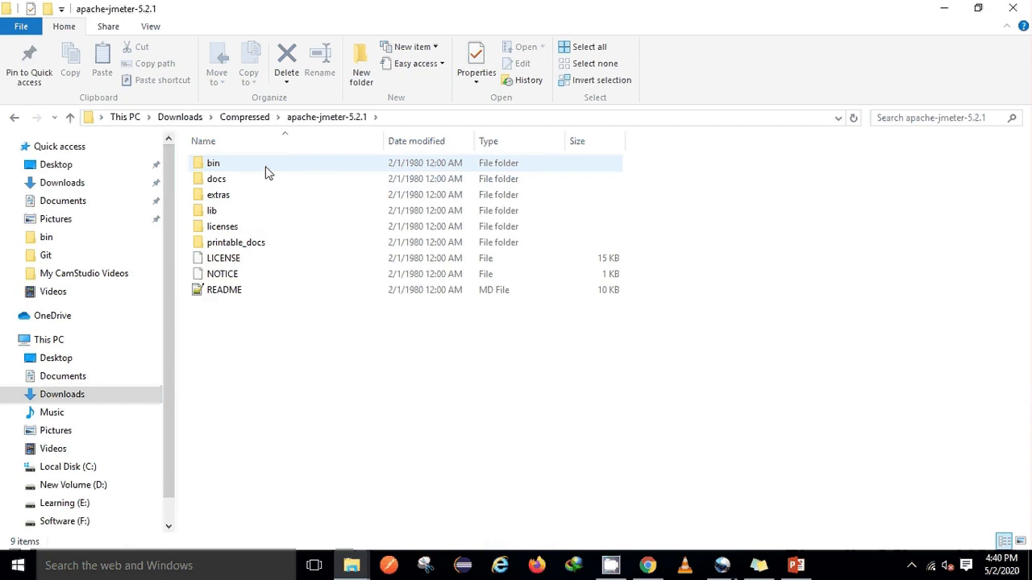
# - Launch JMeter from the jmeter Windows batch file in the bin folder and highlight the HEAP setting in its console output
pyautogui.doubleClick(266, 166)
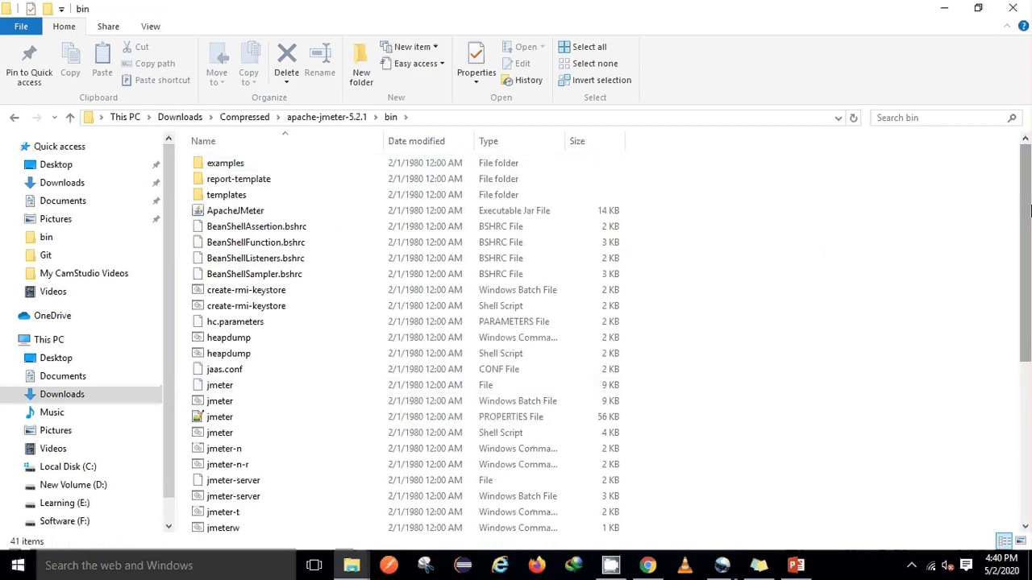
pyautogui.moveTo(1030, 211); pyautogui.dragTo(1029, 336)
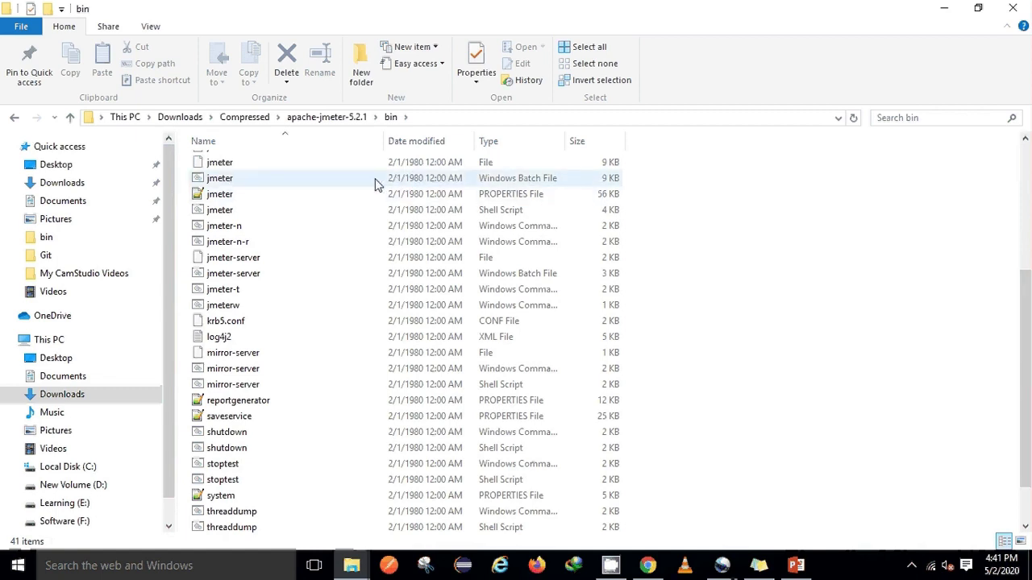
pyautogui.doubleClick(332, 179)
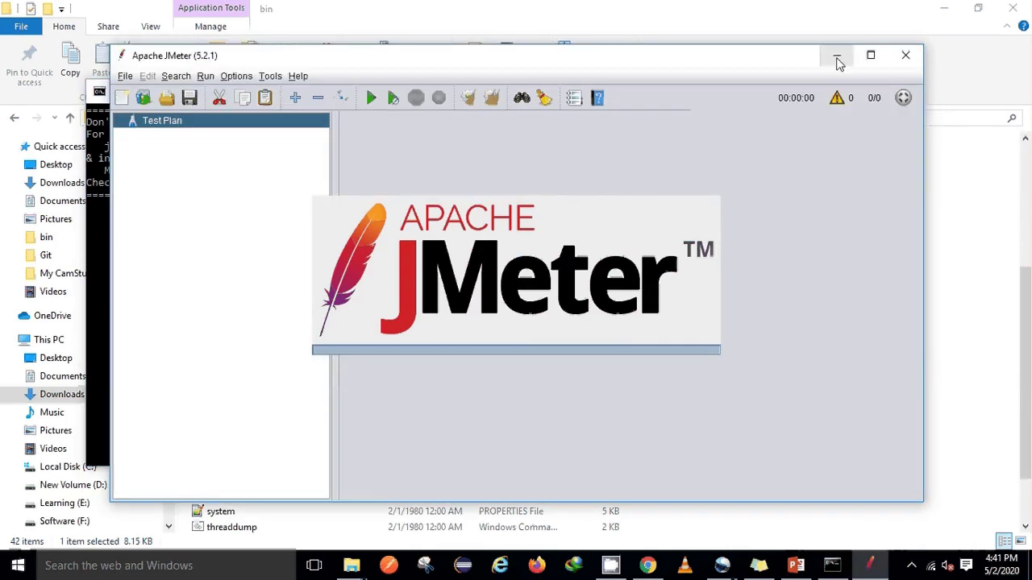
pyautogui.click(836, 56)
pyautogui.moveTo(542, 172); pyautogui.dragTo(294, 173)
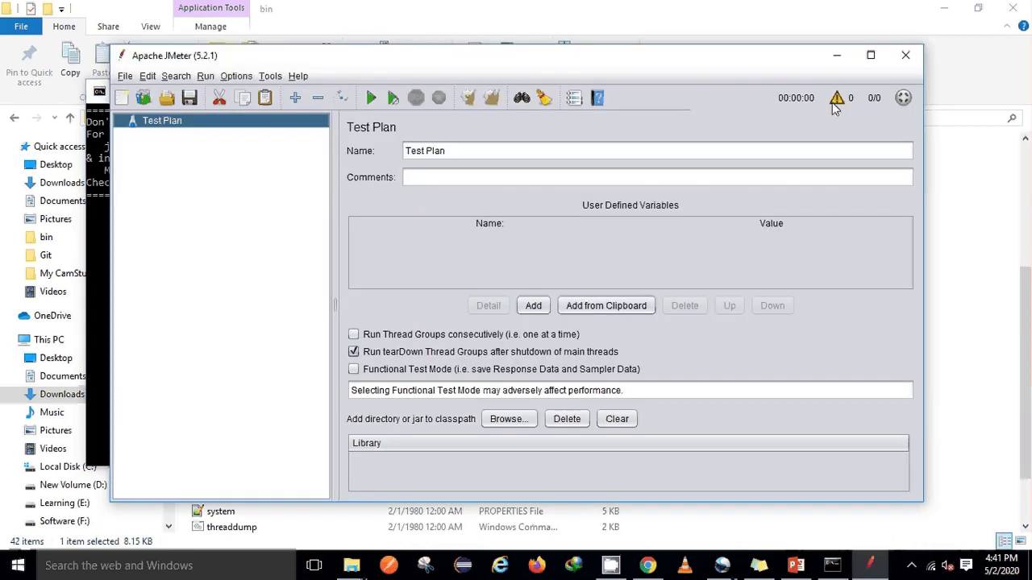
# - Maximize the JMeter window and slightly narrow the test plan tree pane
pyautogui.click(871, 55)
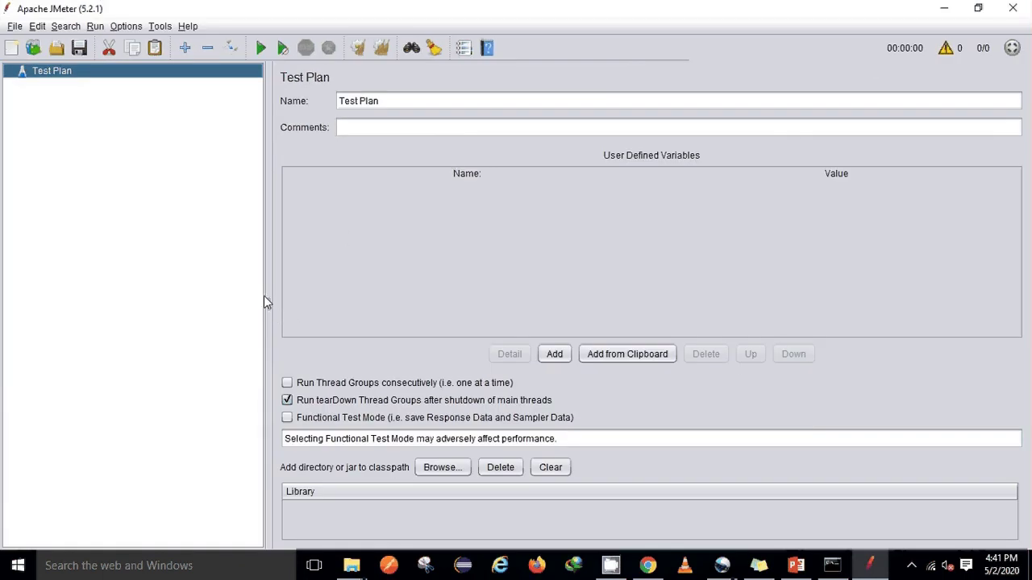
pyautogui.moveTo(265, 299); pyautogui.dragTo(251, 299)
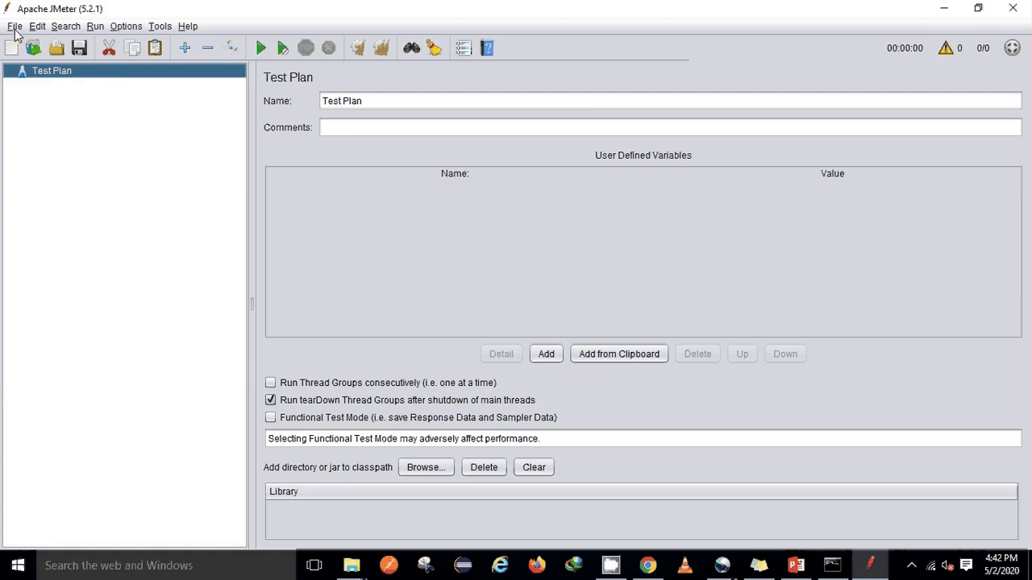
# - Review the commands JMeter offers under File, Edit, Search, Options, Tools and Help, including the useful links
pyautogui.click(14, 30)
pyautogui.click(35, 29)
pyautogui.click(59, 28)
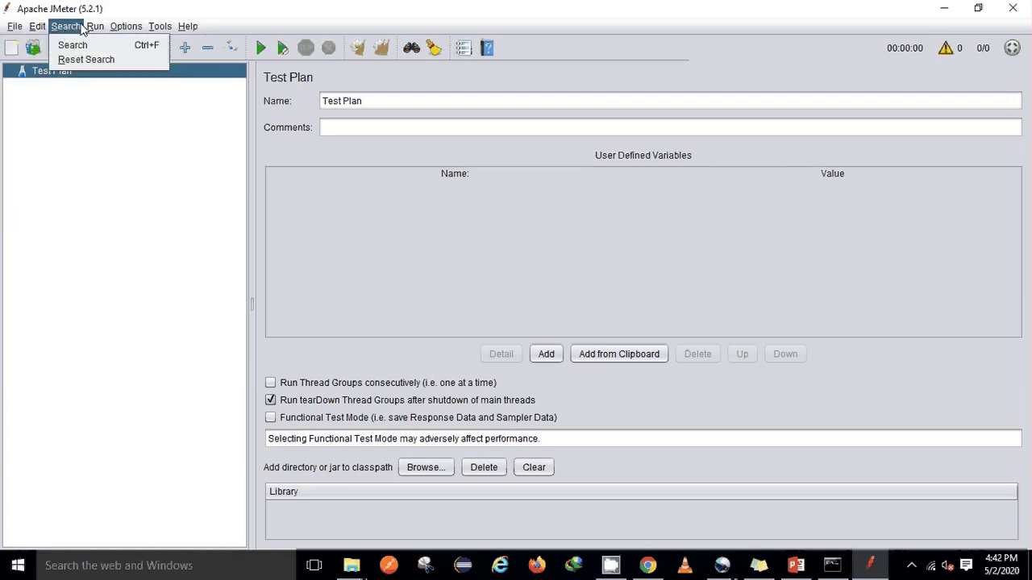
pyautogui.moveTo(129, 26)
pyautogui.moveTo(138, 49)
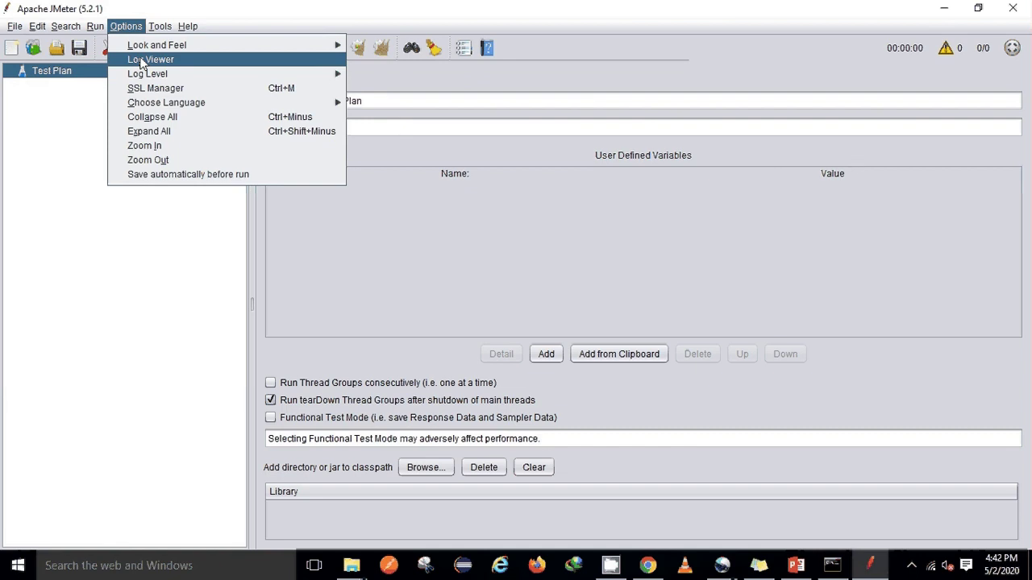
pyautogui.moveTo(144, 76)
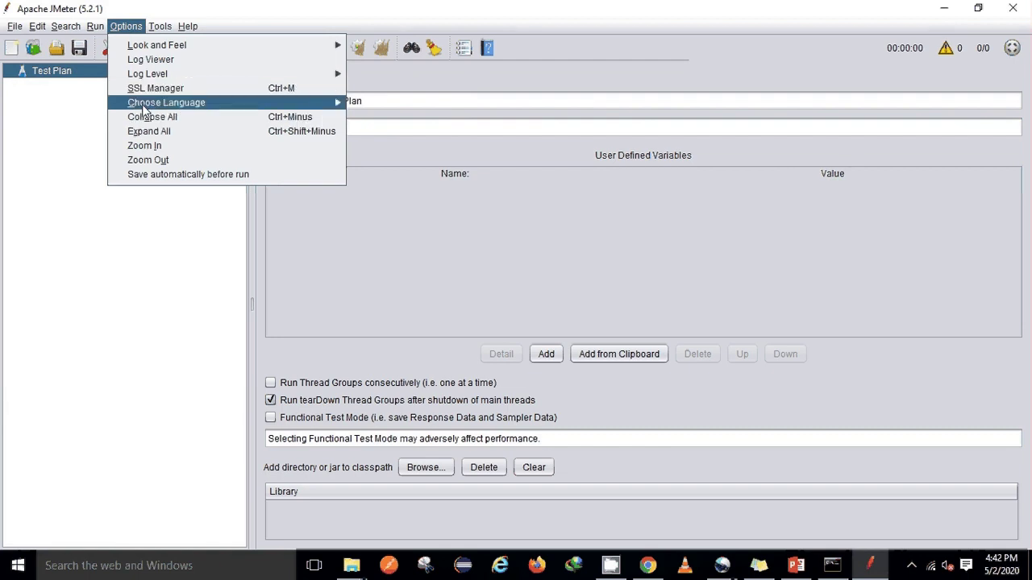
pyautogui.moveTo(145, 108)
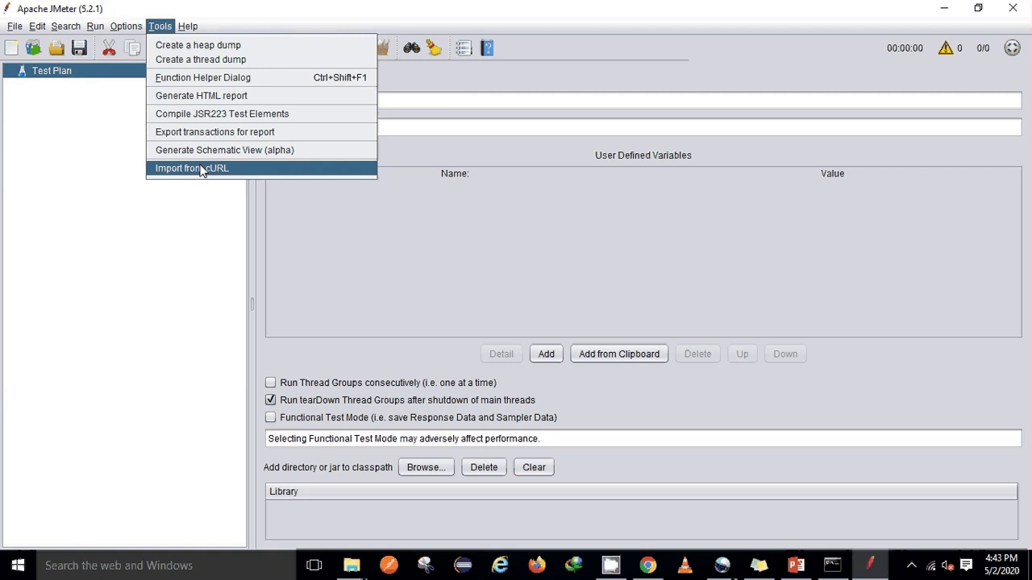
pyautogui.moveTo(185, 38)
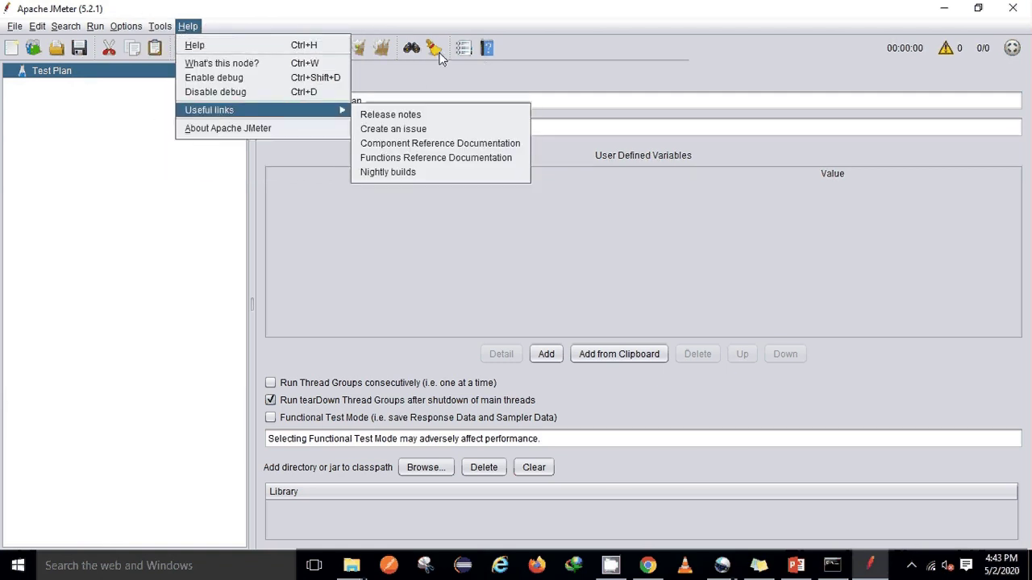
pyautogui.click(156, 192)
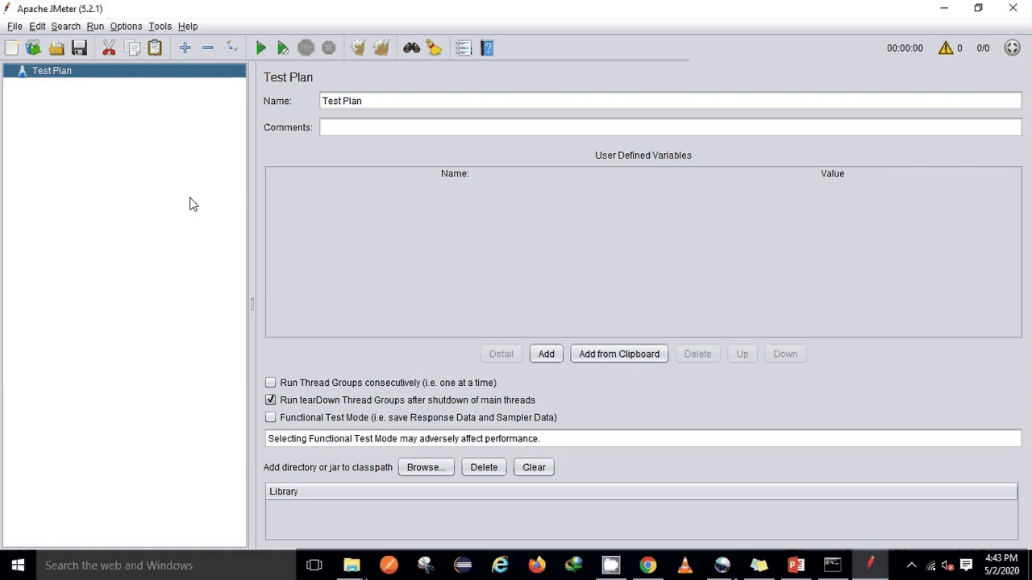
# - Browse the available test plan templates, preview Building a SOAP WebService Test Plan, and close the template selection without creating a plan
pyautogui.click(33, 47)
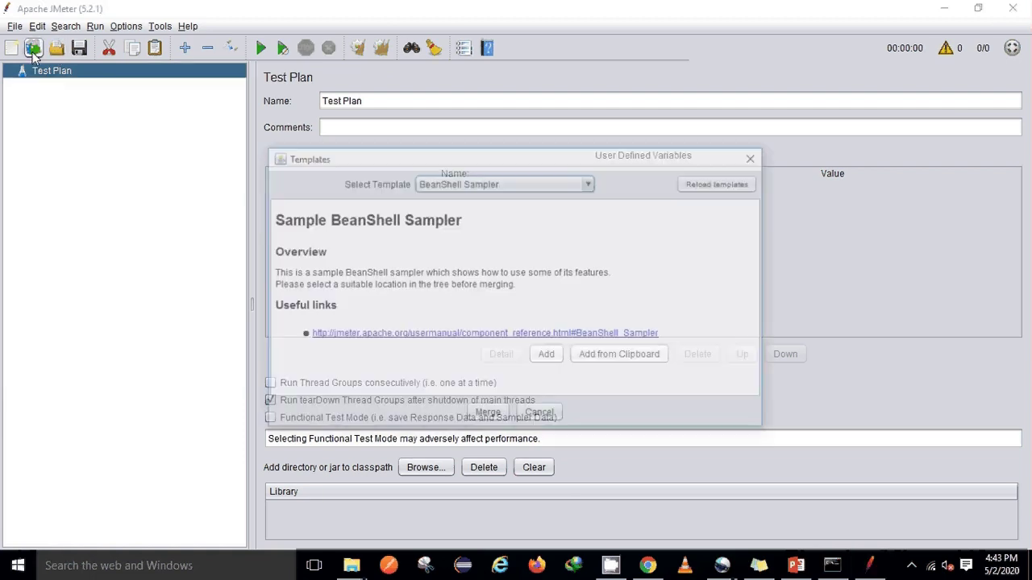
pyautogui.click(575, 182)
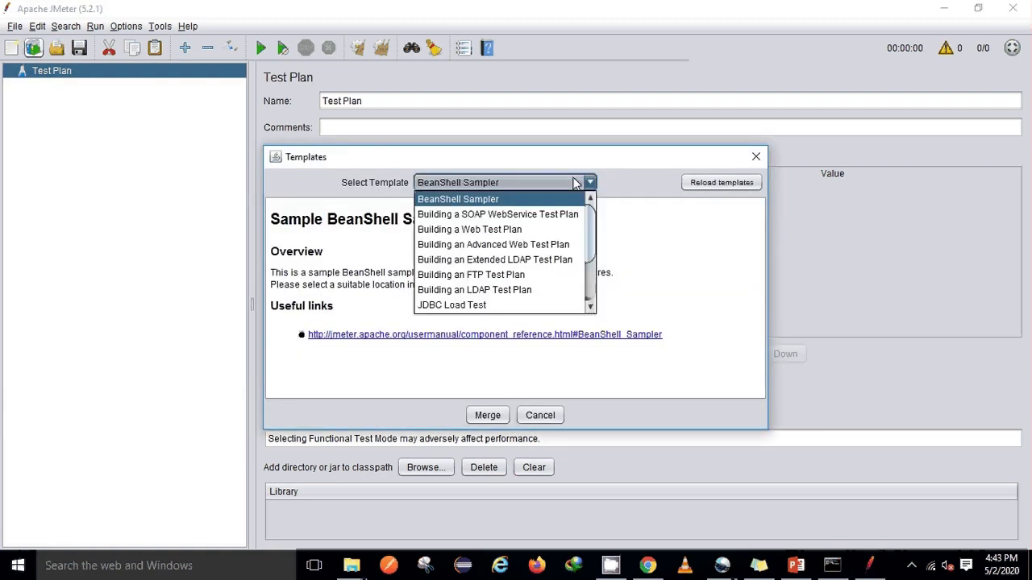
pyautogui.moveTo(594, 219)
pyautogui.mouseDown()
pyautogui.moveTo(599, 292)
pyautogui.moveTo(592, 211)
pyautogui.mouseUp()
pyautogui.click(456, 214)
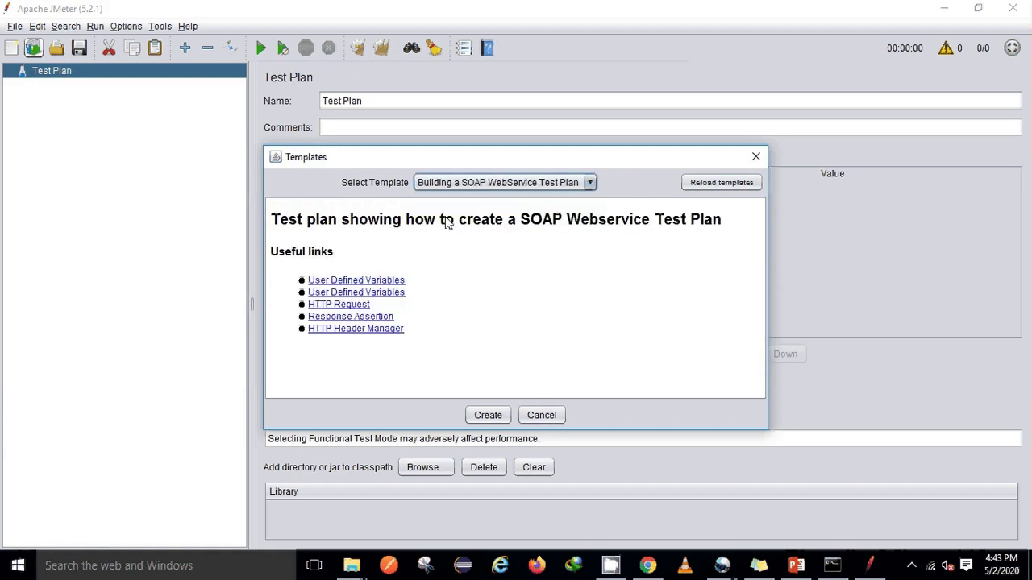
pyautogui.click(589, 182)
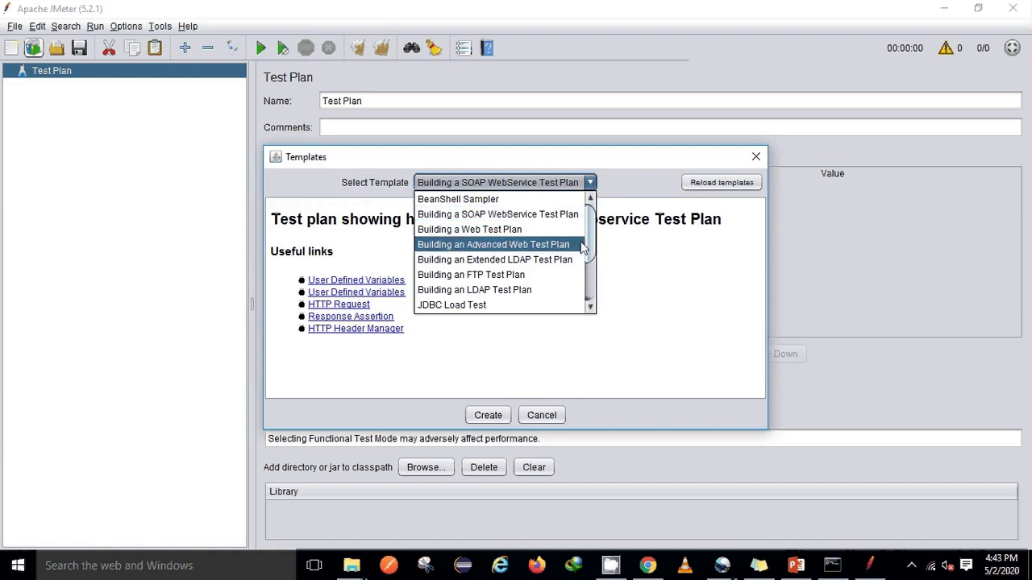
pyautogui.click(677, 258)
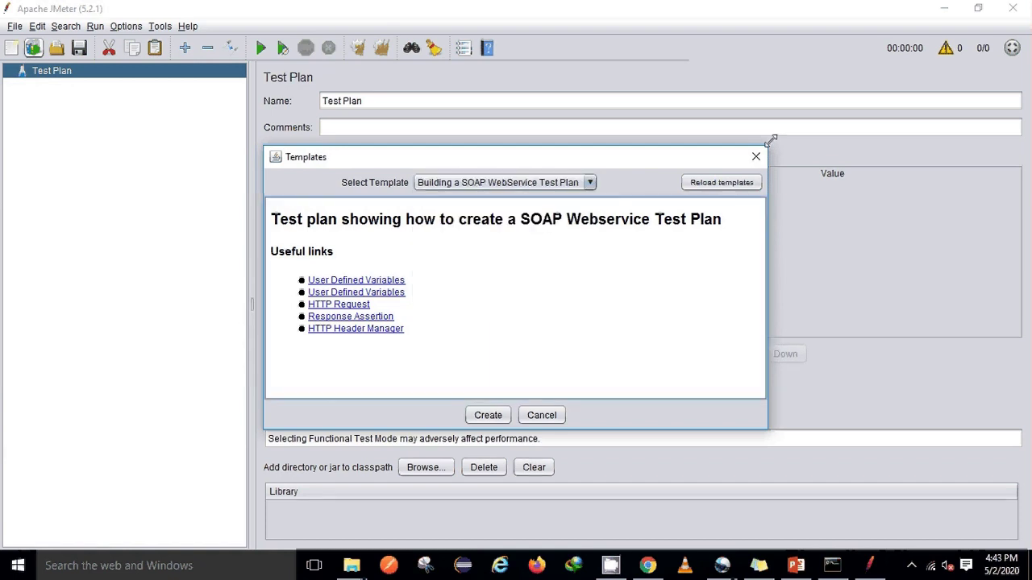
pyautogui.click(756, 158)
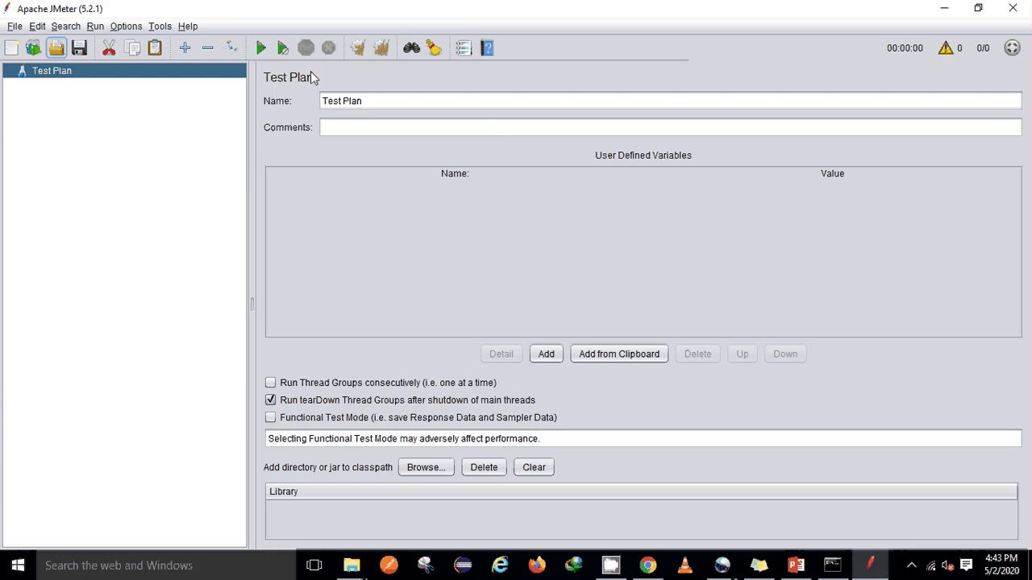
# - Minimize JMeter and its console window, and return to the apache-jmeter-5.2.1 folder in File Explorer
pyautogui.click(943, 8)
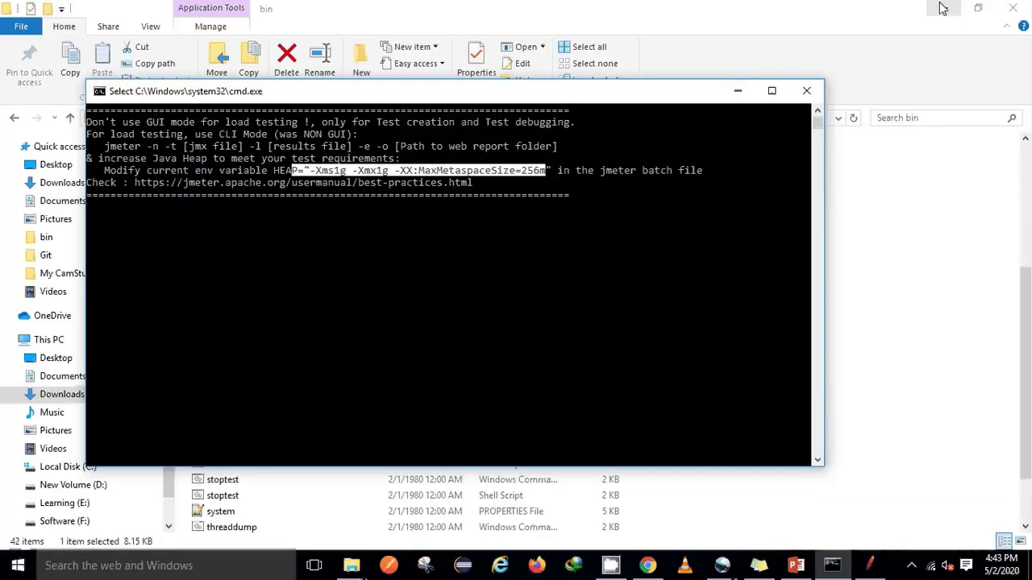
pyautogui.click(745, 88)
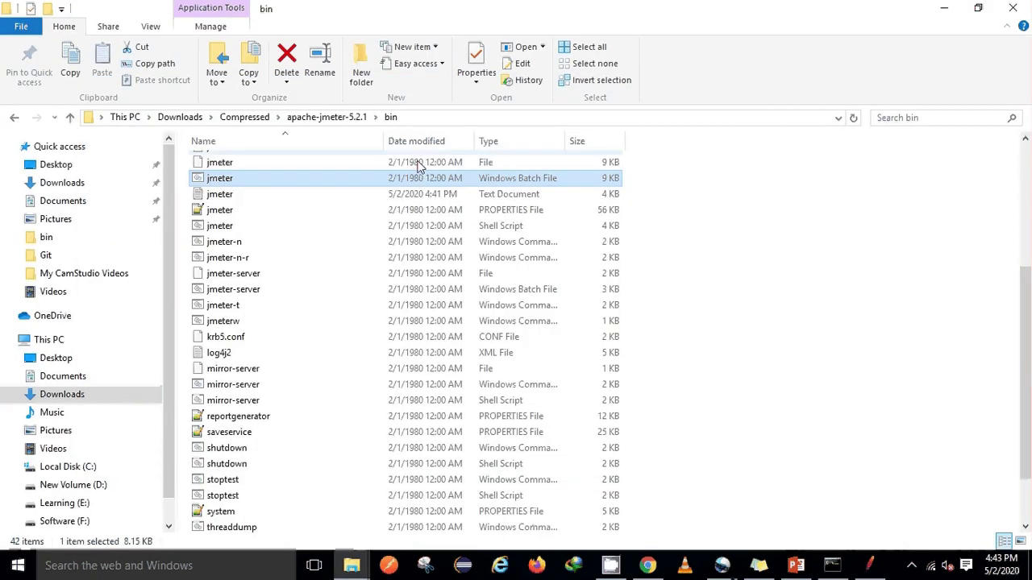
pyautogui.click(327, 120)
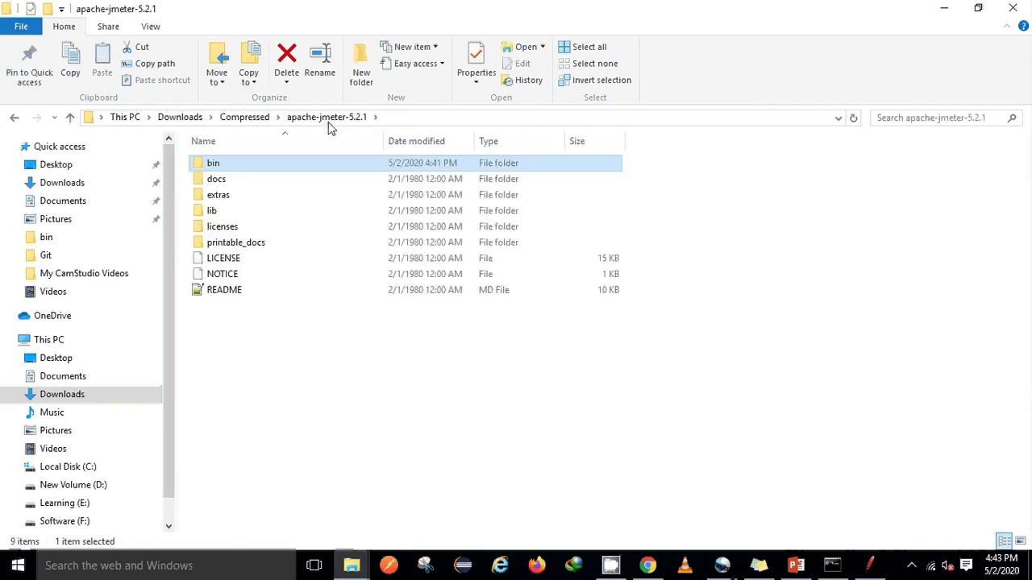
# - Open the ext folder inside the JMeter installation's lib folder to view its JAR files
pyautogui.doubleClick(246, 217)
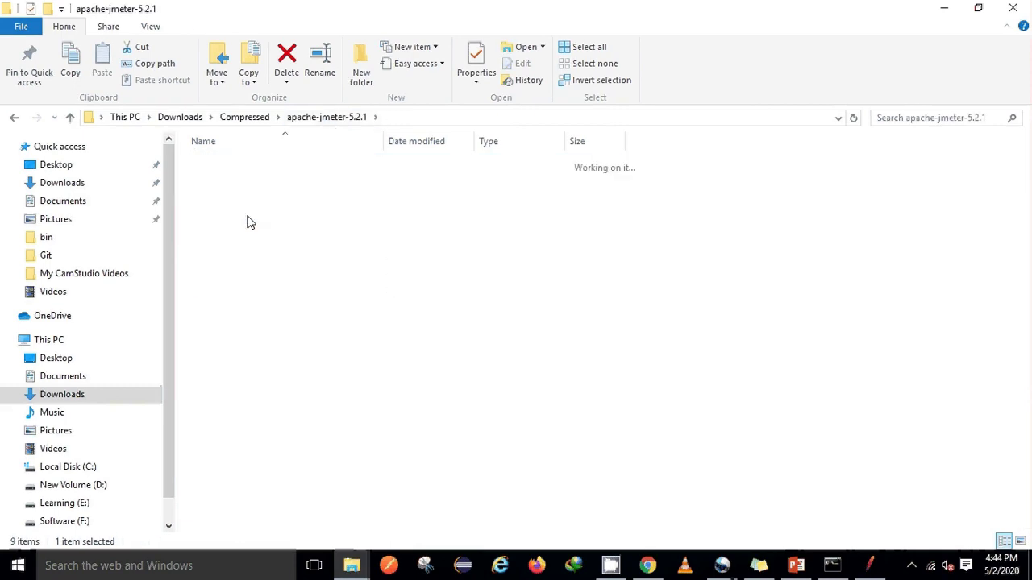
pyautogui.doubleClick(242, 165)
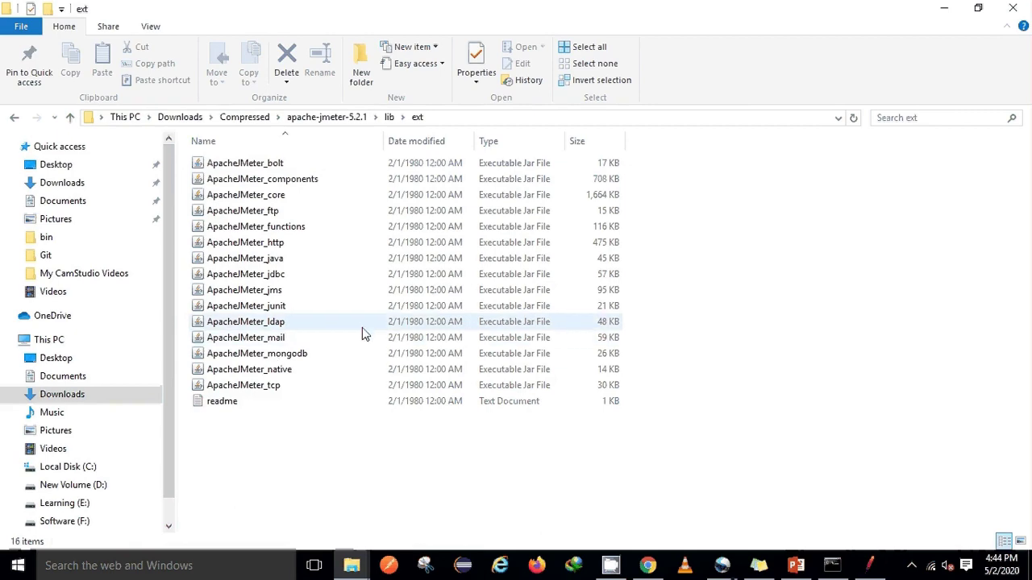
# - Switch to Chrome, search in a new tab for "plugin manager jmeter download", and open the jmeter-plugins.org Plugins Manager page
pyautogui.click(641, 566)
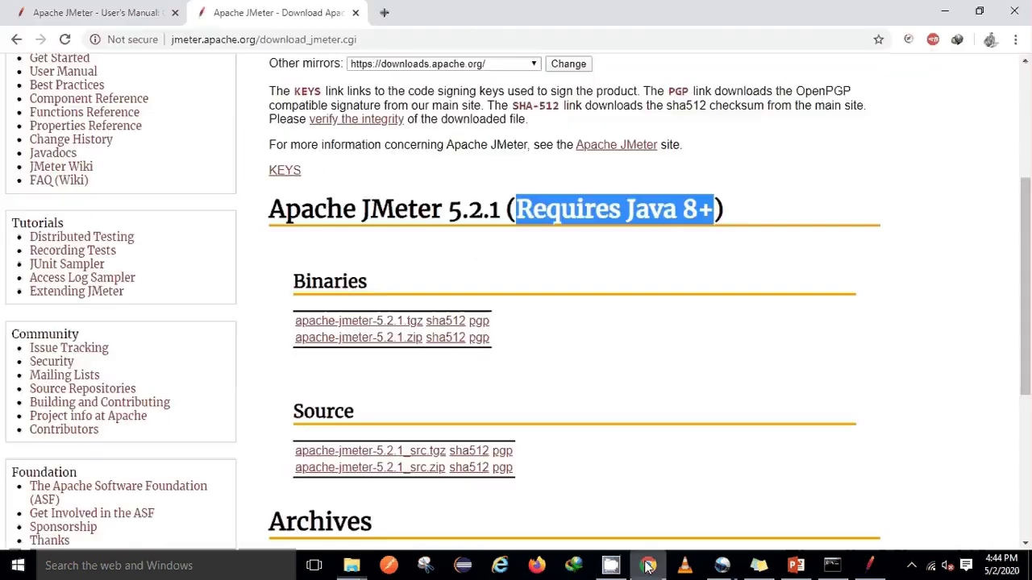
pyautogui.click(385, 13)
pyautogui.write('pl')
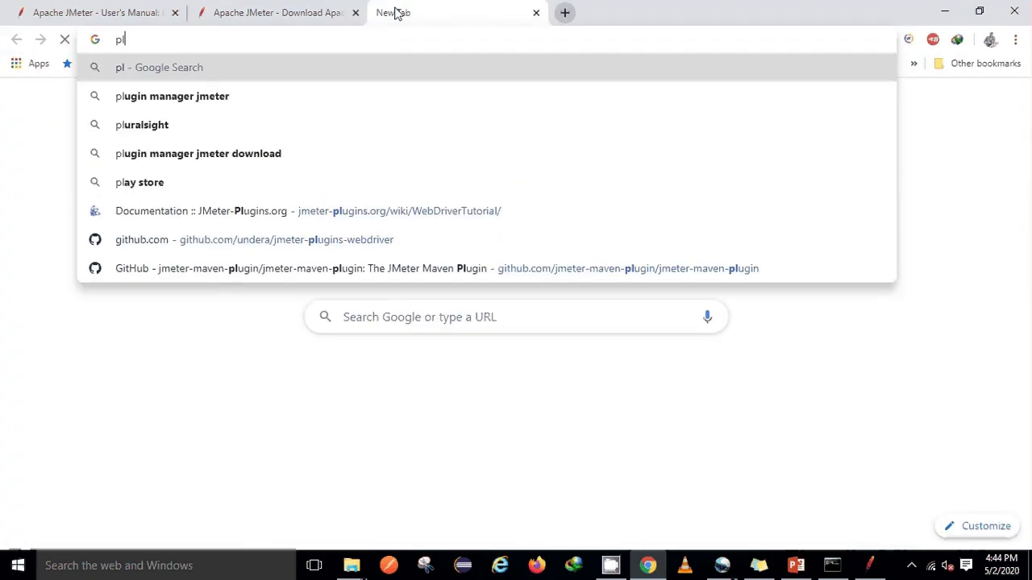
pyautogui.write('ugin manager')
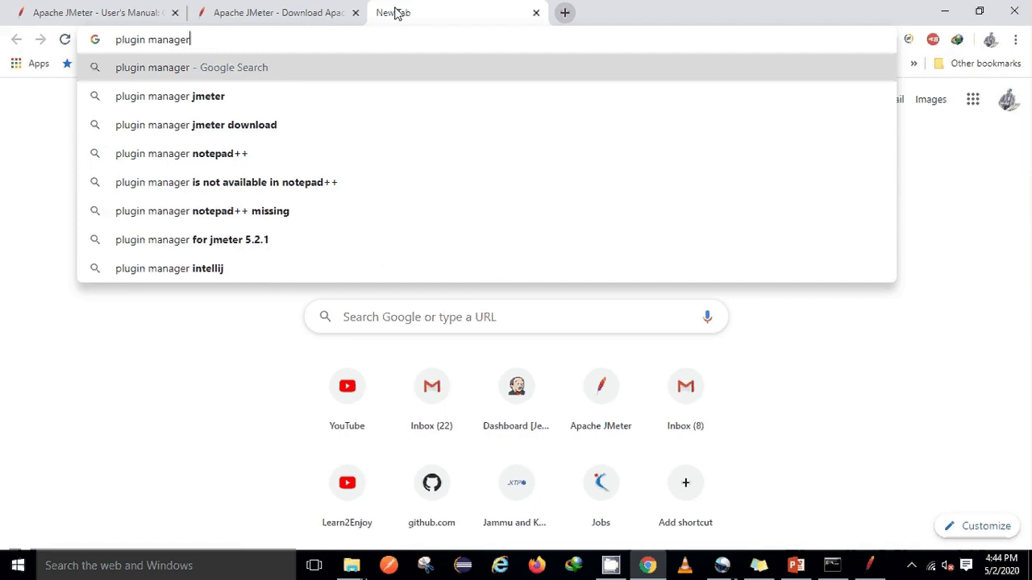
pyautogui.click(156, 129)
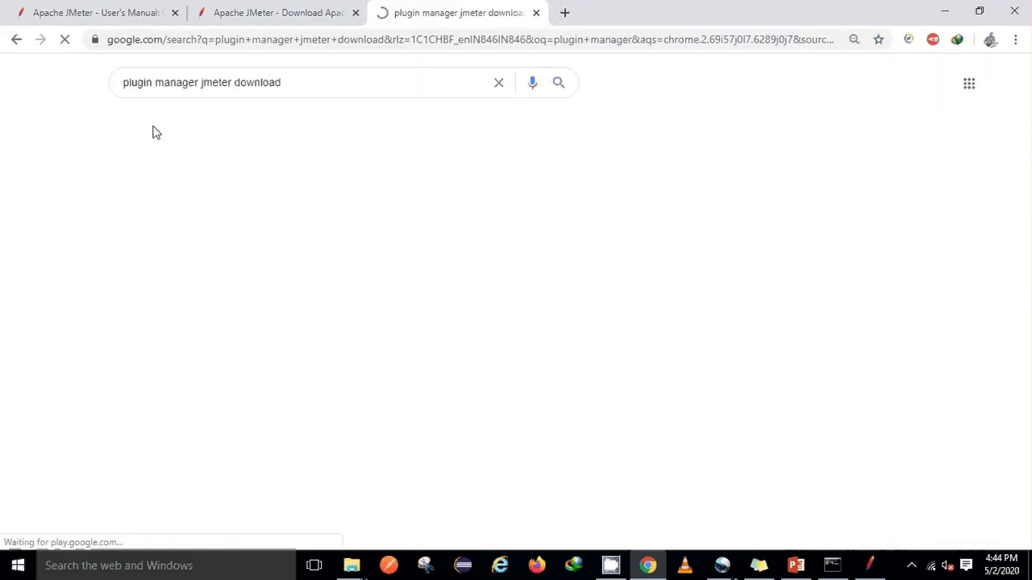
pyautogui.click(171, 198)
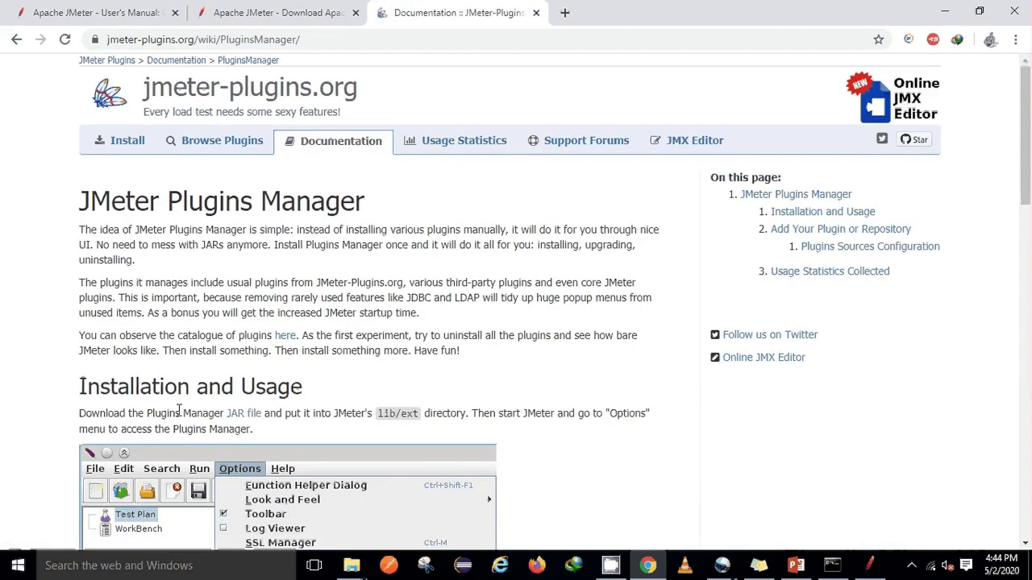
# - Download the Plugins Manager JAR file, keep it when the browser asks, and show the downloaded file in its folder
pyautogui.click(246, 416)
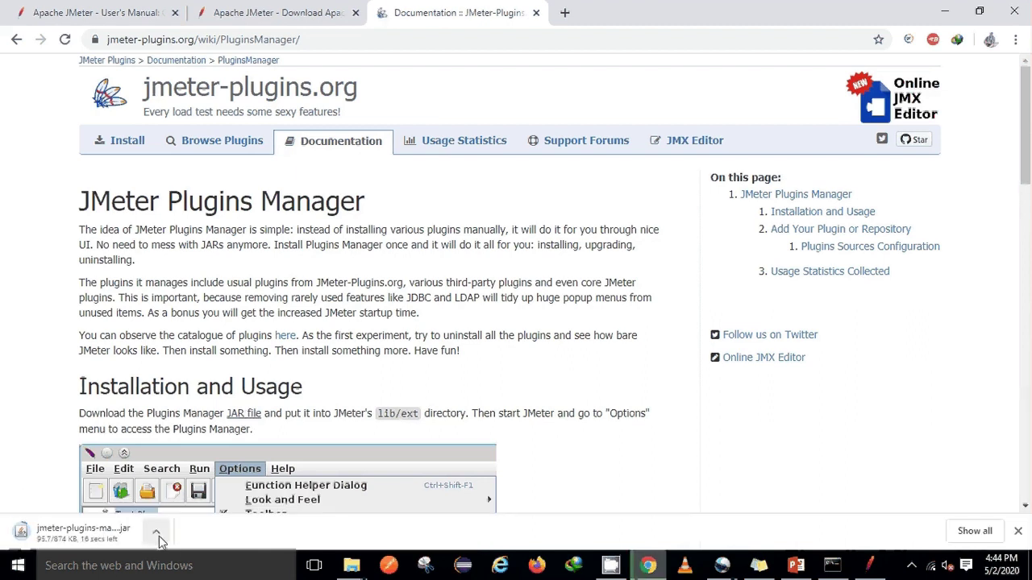
pyautogui.click(158, 537)
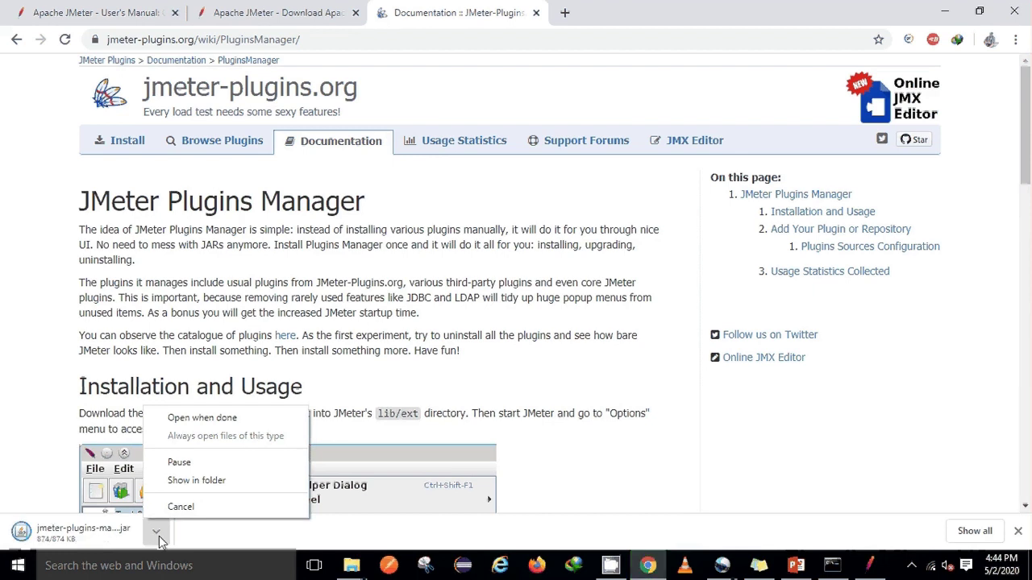
pyautogui.click(276, 533)
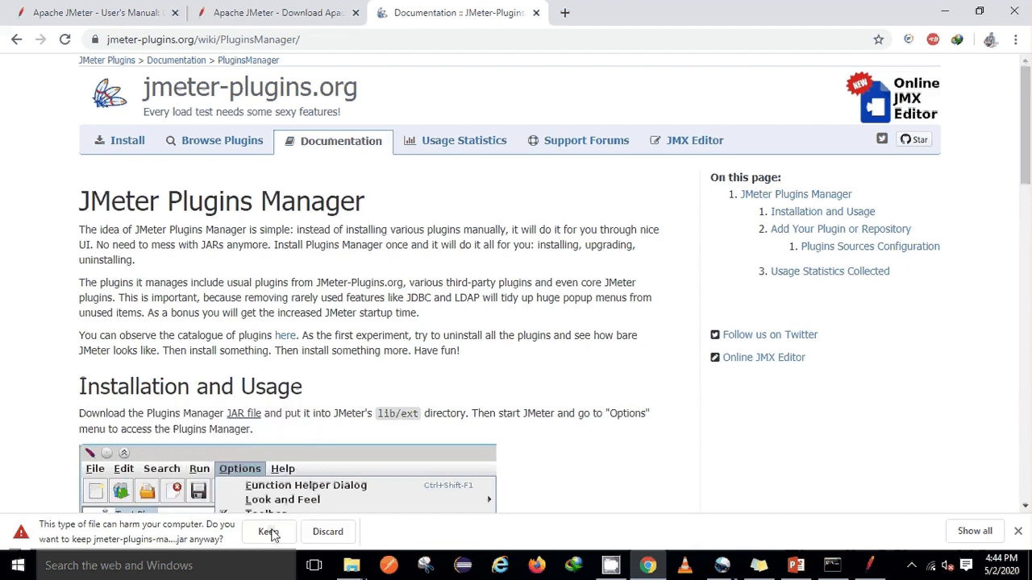
pyautogui.click(266, 532)
pyautogui.click(157, 542)
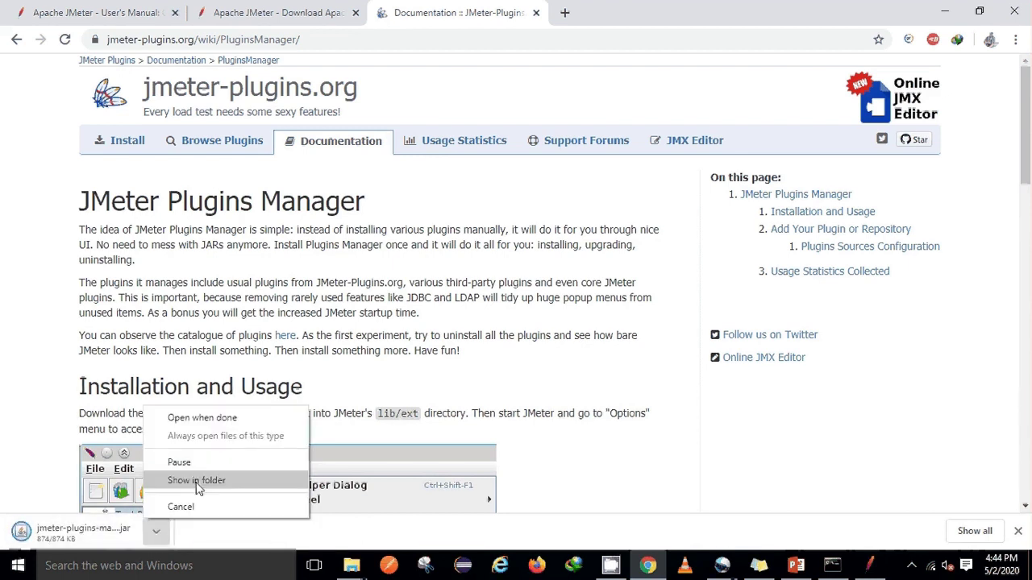
pyautogui.click(199, 485)
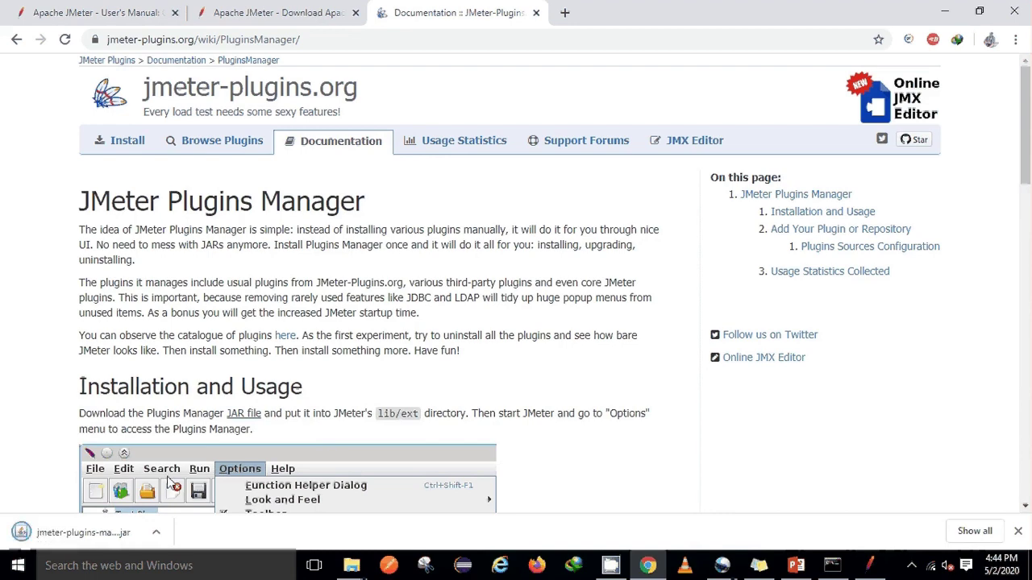
pyautogui.click(157, 523)
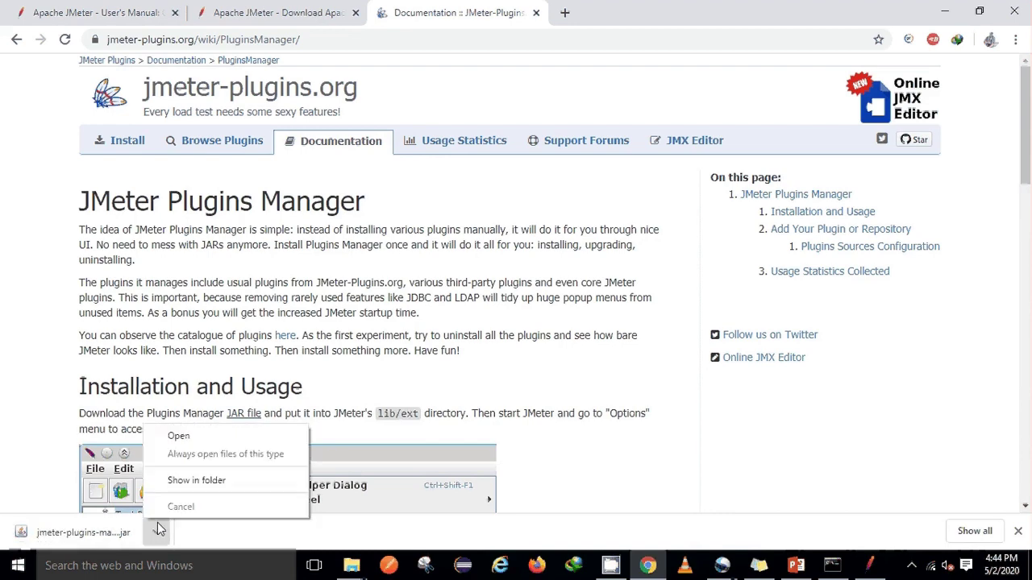
pyautogui.click(200, 481)
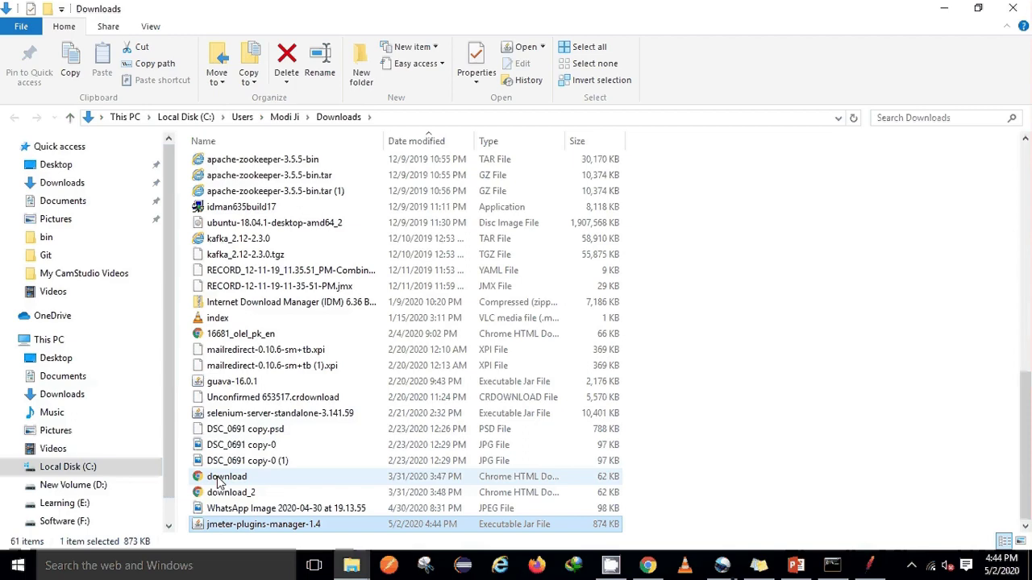
# - Move jmeter-plugins-manager-1.4 from Downloads into Compressed\apache-jmeter-5.2.1\lib\ext and refresh the folder listing
pyautogui.hotkey('ctrl', 'x')
pyautogui.scroll(13, 976, 459)
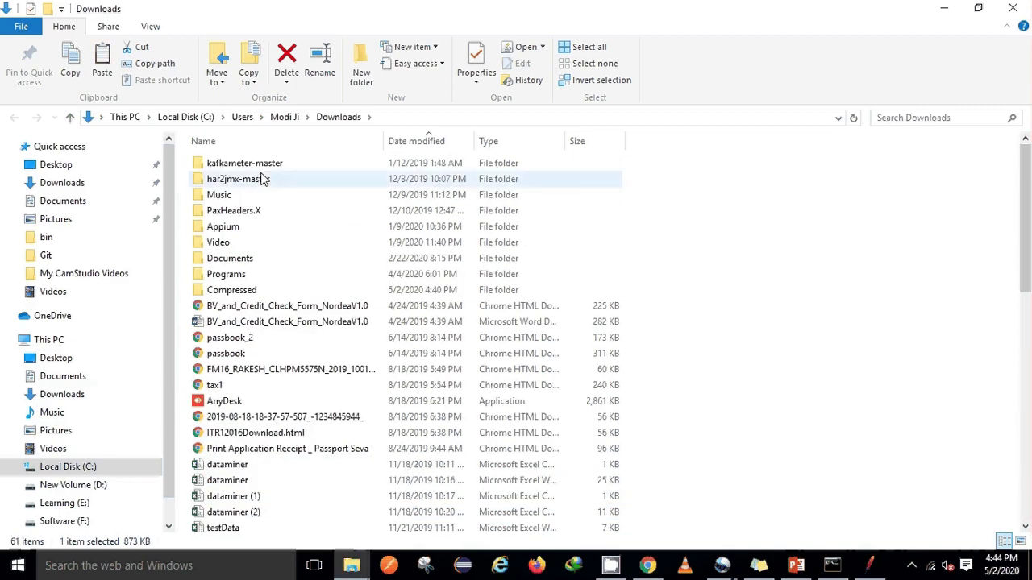
pyautogui.doubleClick(260, 289)
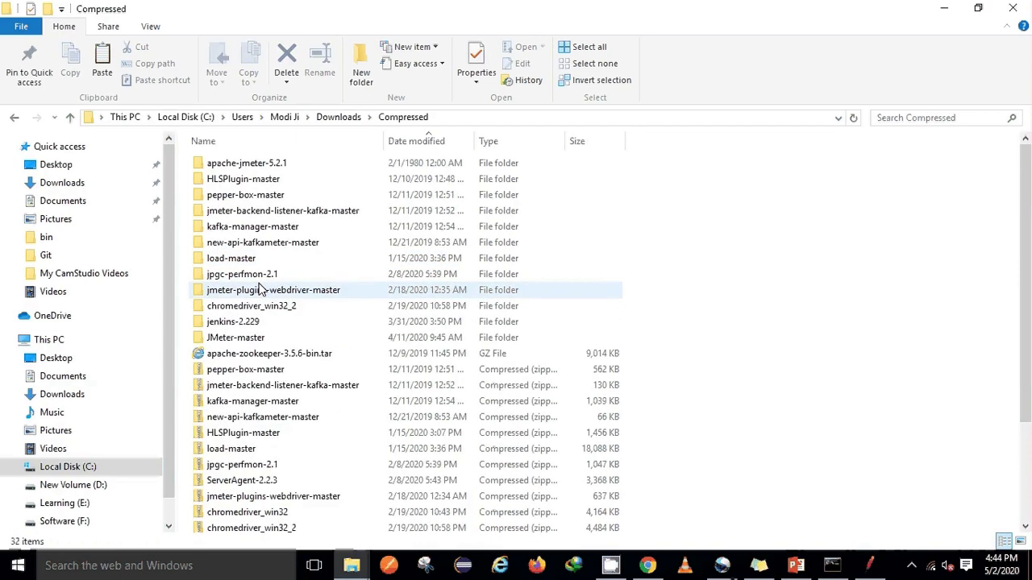
pyautogui.click(256, 166)
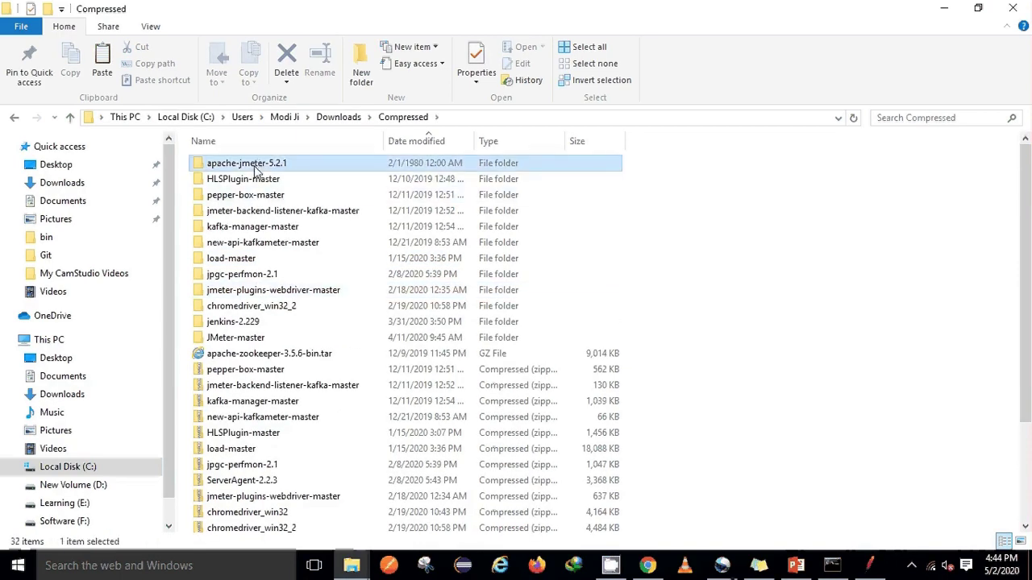
pyautogui.doubleClick(253, 165)
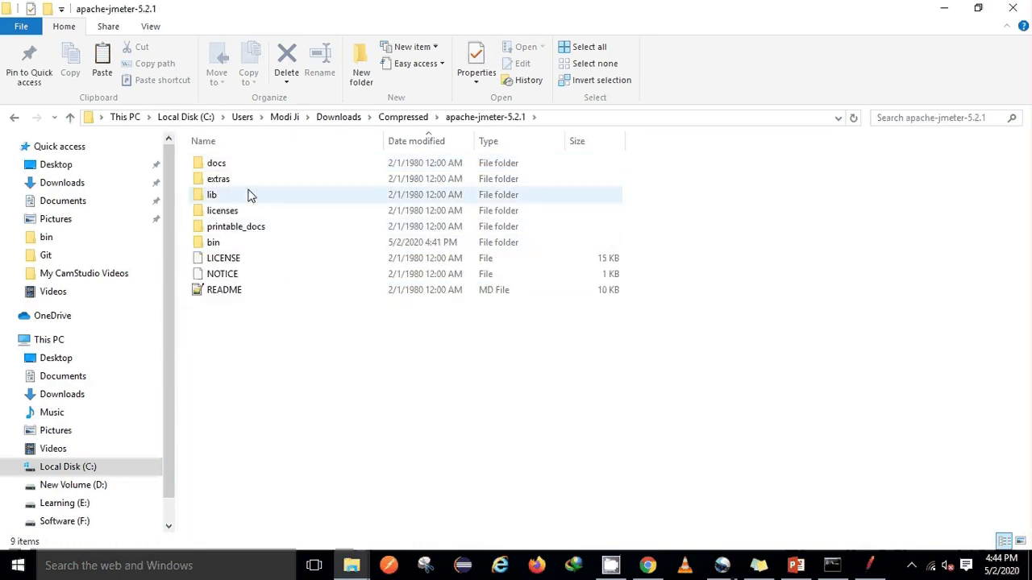
pyautogui.doubleClick(249, 194)
pyautogui.doubleClick(260, 166)
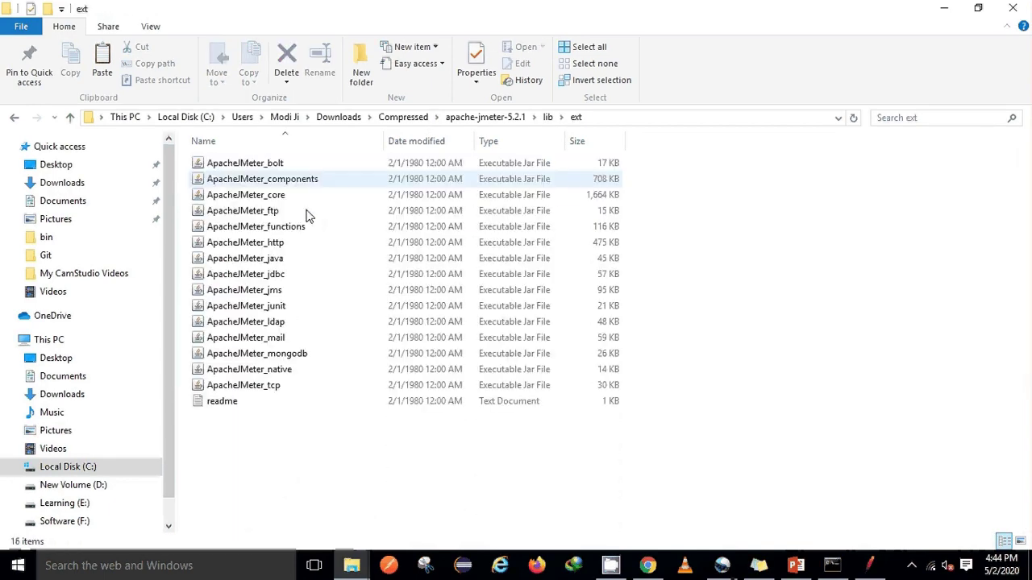
pyautogui.hotkey('ctrl', 'v')
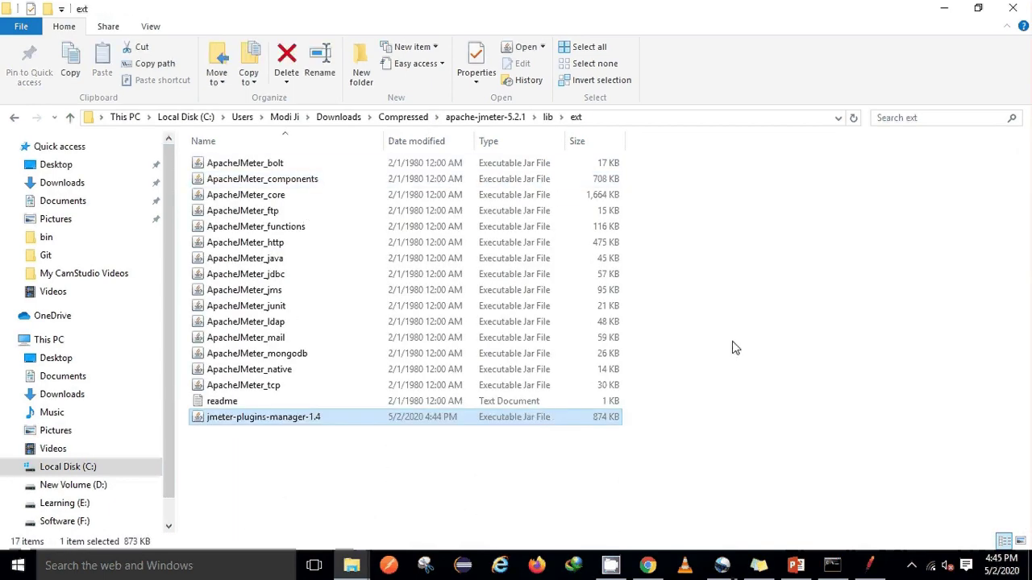
pyautogui.click(732, 347)
pyautogui.rightClick(732, 347)
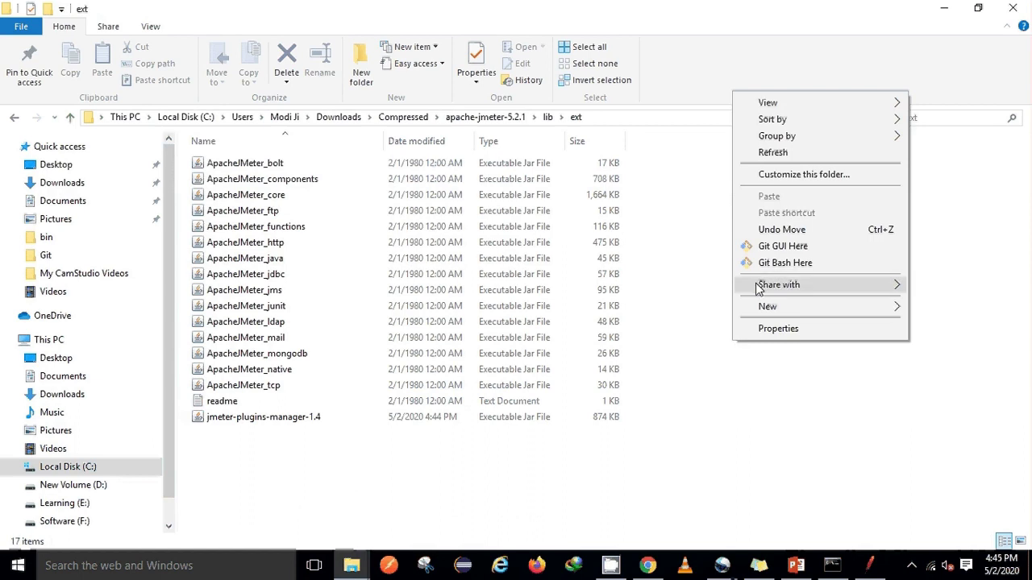
pyautogui.click(758, 154)
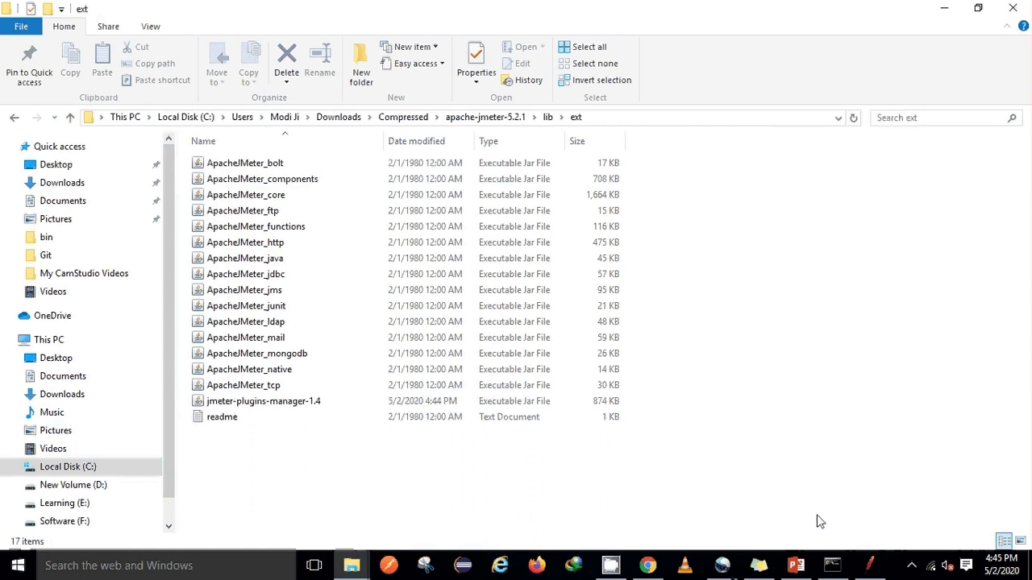
# - Close the running JMeter and relaunch it with the jmeter Windows batch file in the apache-jmeter-5.2.1 bin folder
pyautogui.click(867, 567)
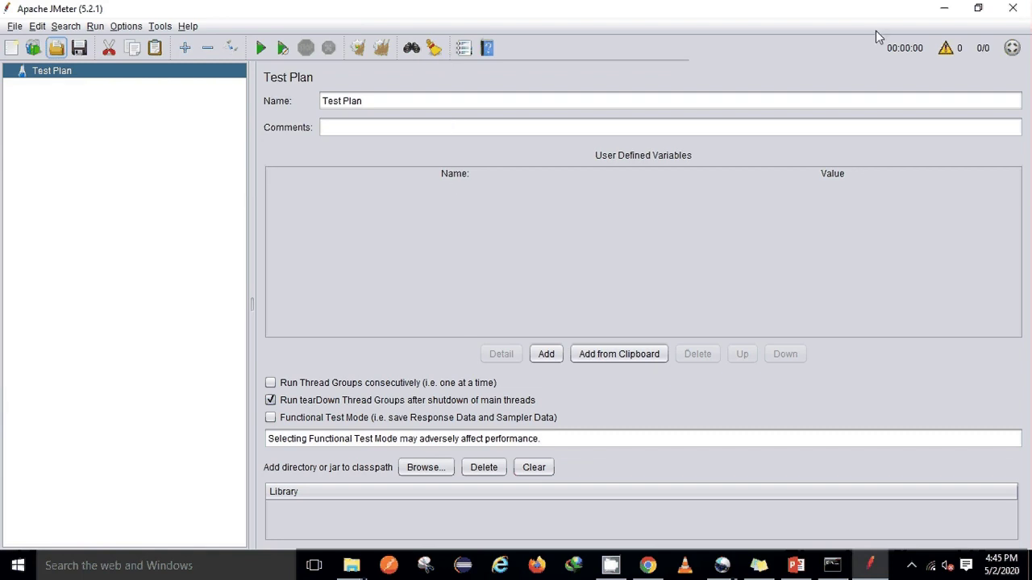
pyautogui.click(1018, 7)
pyautogui.click(478, 121)
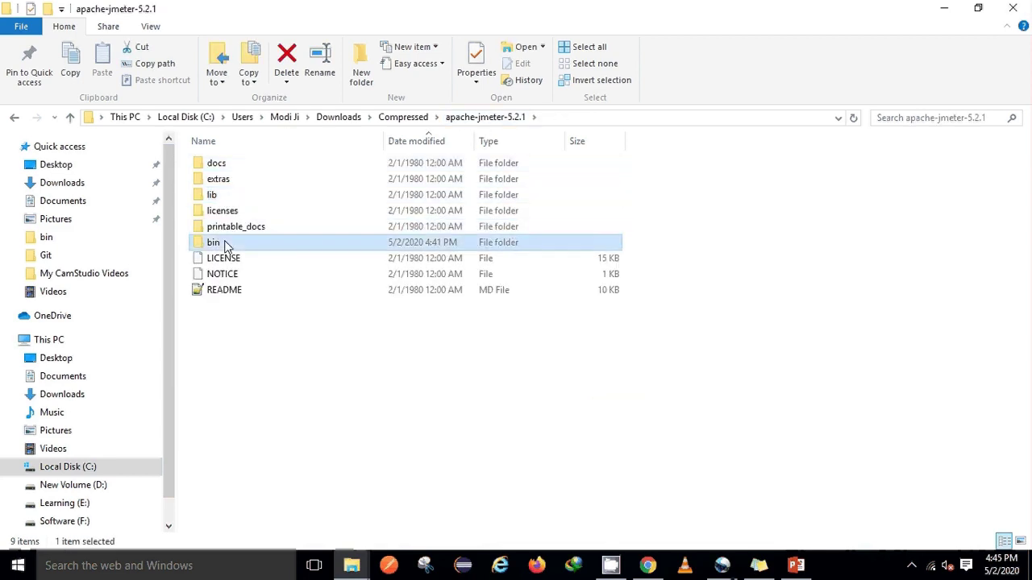
pyautogui.doubleClick(215, 242)
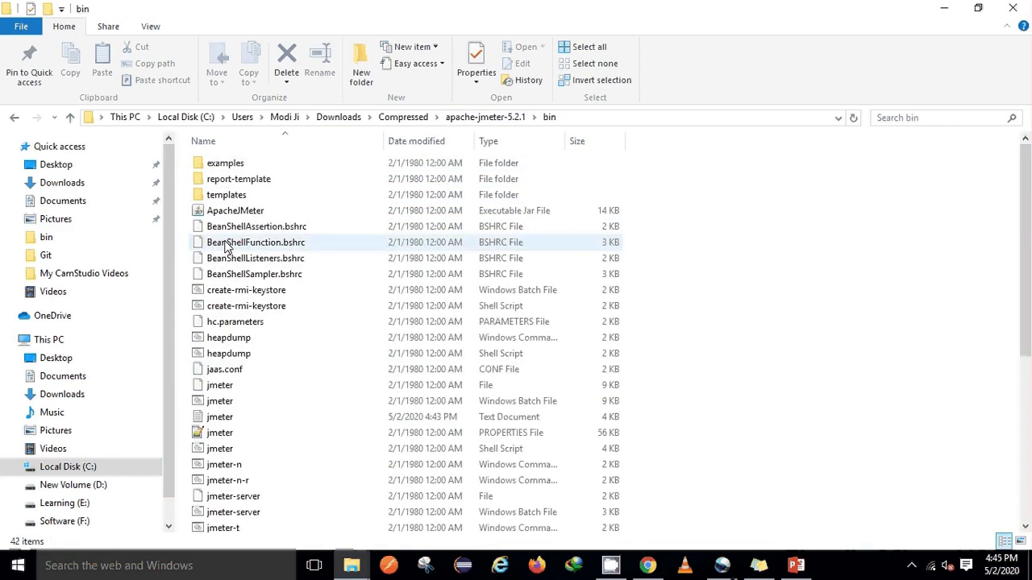
pyautogui.doubleClick(299, 405)
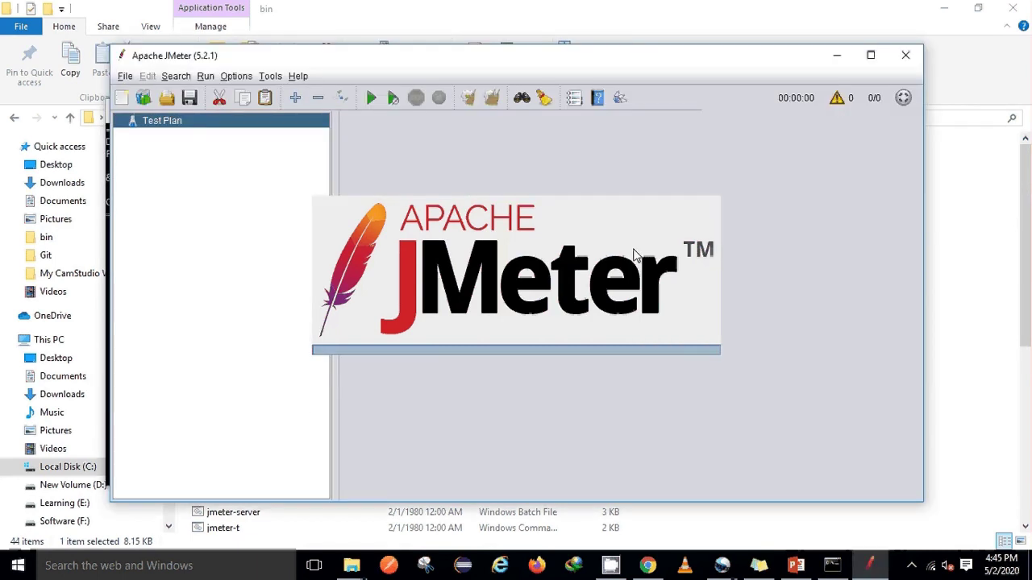
# - Open the JMeter Plugins Manager and look through the full list of available plugins
pyautogui.click(619, 97)
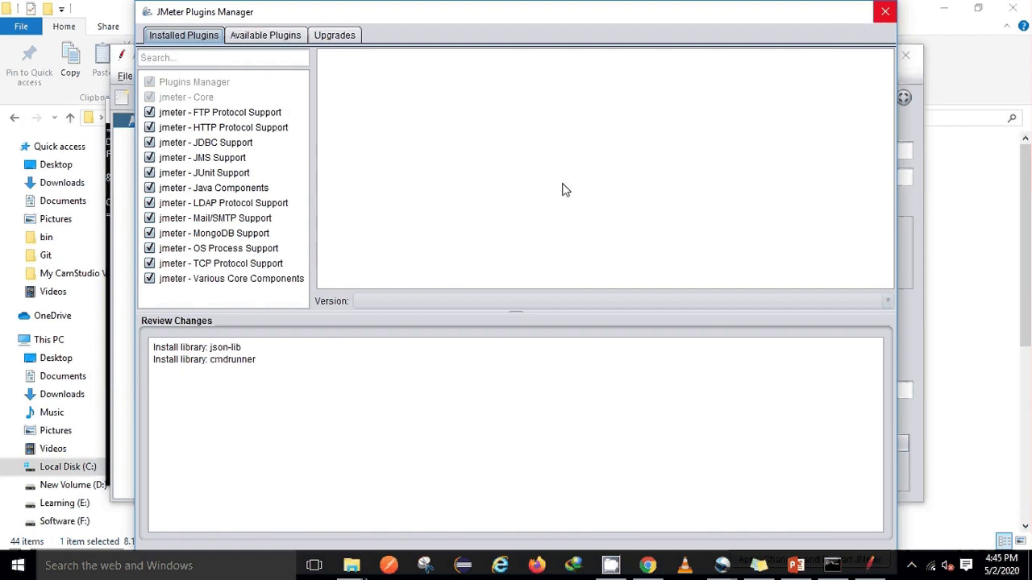
pyautogui.click(258, 38)
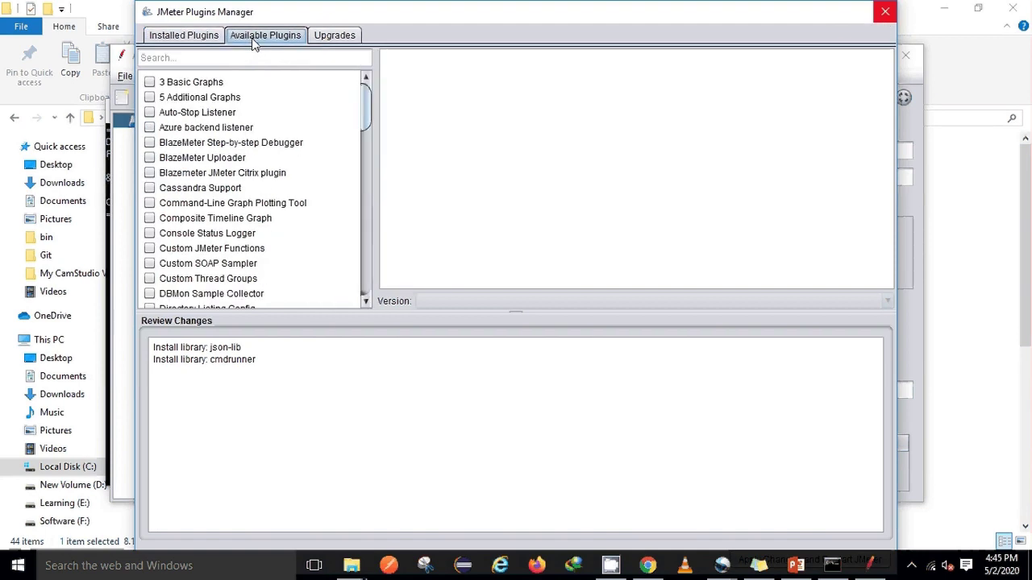
pyautogui.moveTo(367, 97); pyautogui.dragTo(368, 268)
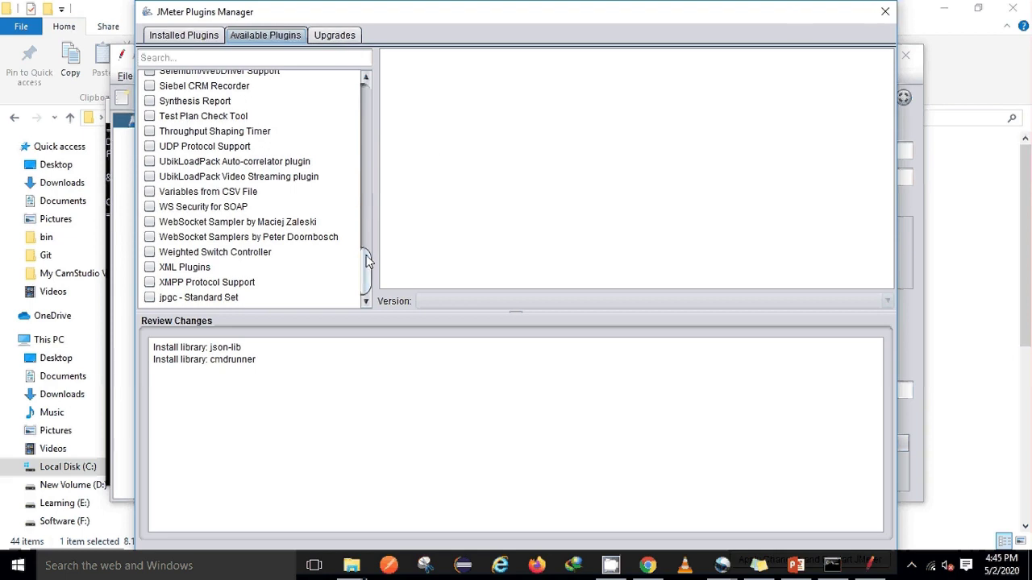
pyautogui.moveTo(369, 262); pyautogui.dragTo(368, 89)
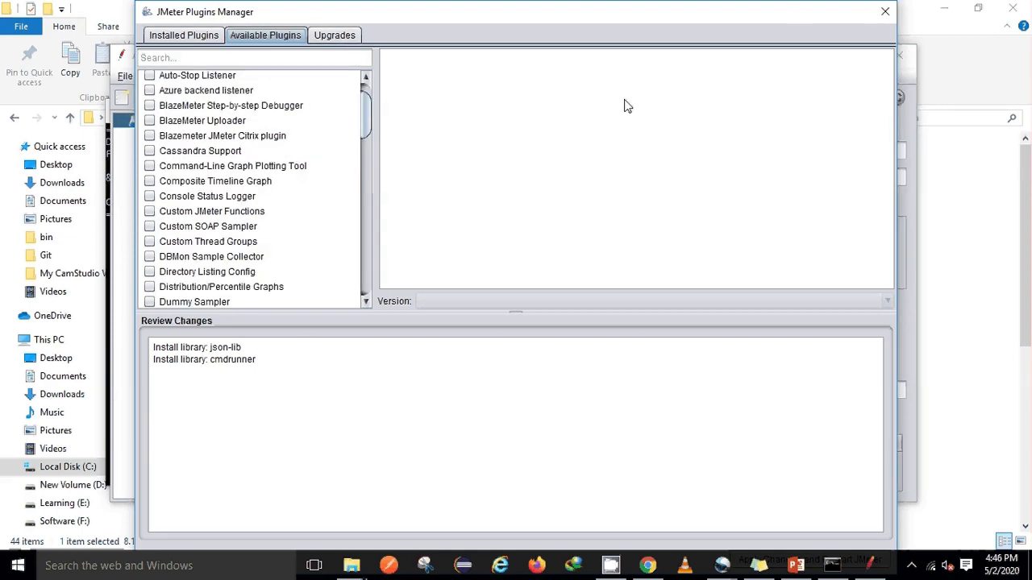